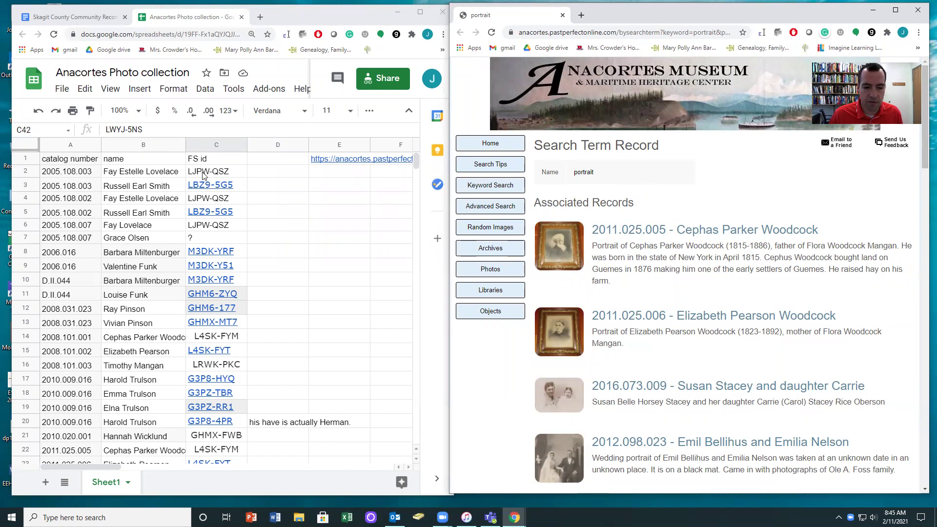
Review the spreadsheet's recorded catalog numbers, names and FamilySearch IDs down to the final filled row.
scroll(217, 445, "down", 1)
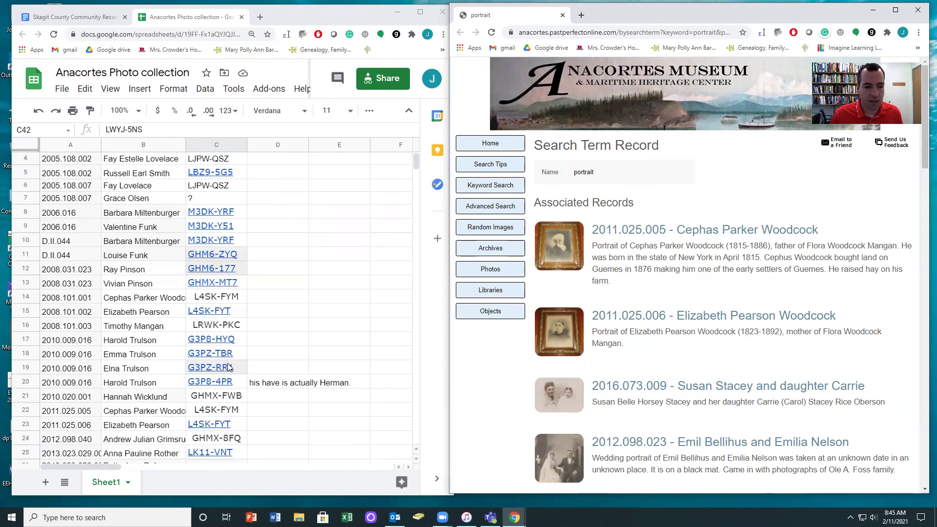
scroll(236, 314, "up", 1)
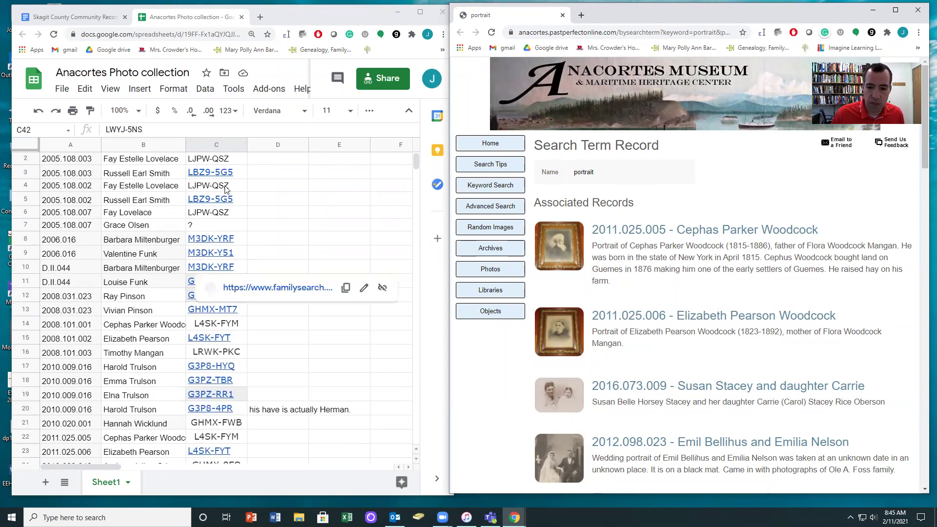
scroll(215, 247, "down", 4)
scroll(215, 246, "down", 4)
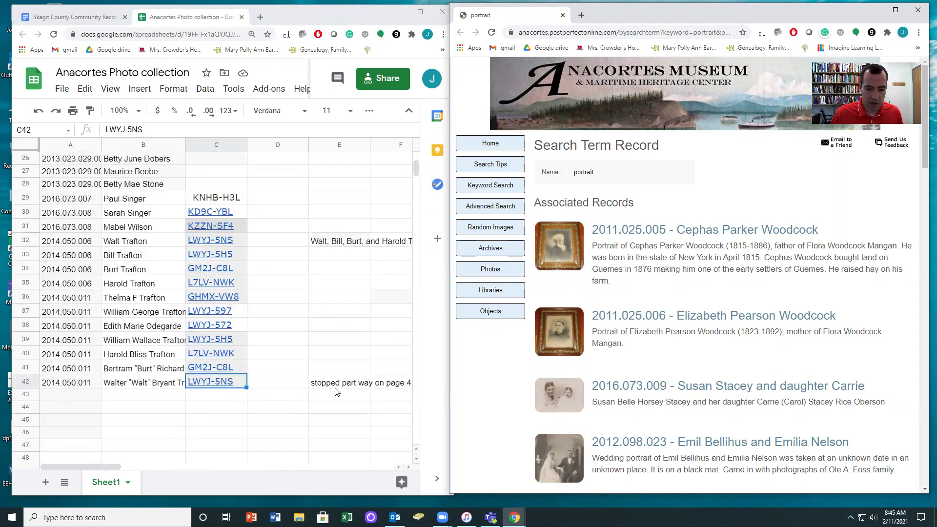
Look through the museum's portrait records to find the first record after 2014.050.011 that is missing from the spreadsheet.
scroll(808, 353, "down", 4)
scroll(808, 353, "down", 20)
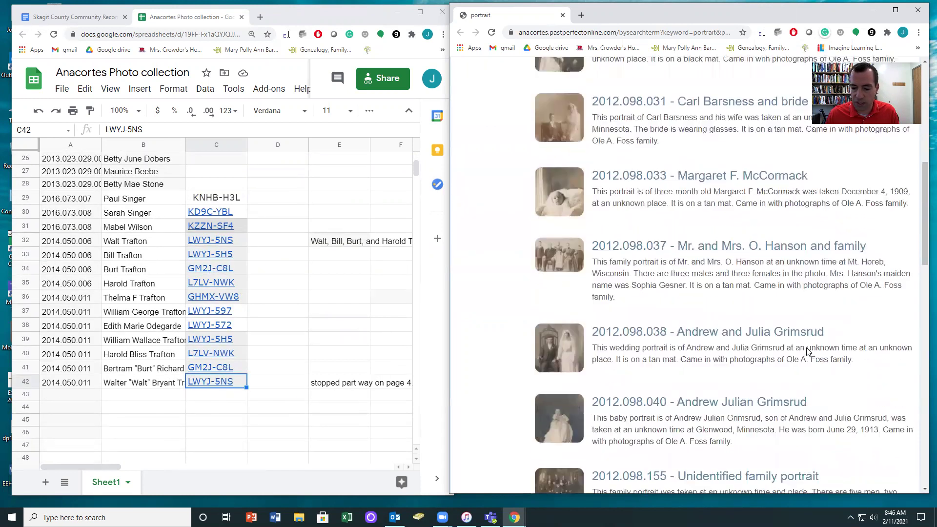
scroll(806, 361, "down", 2)
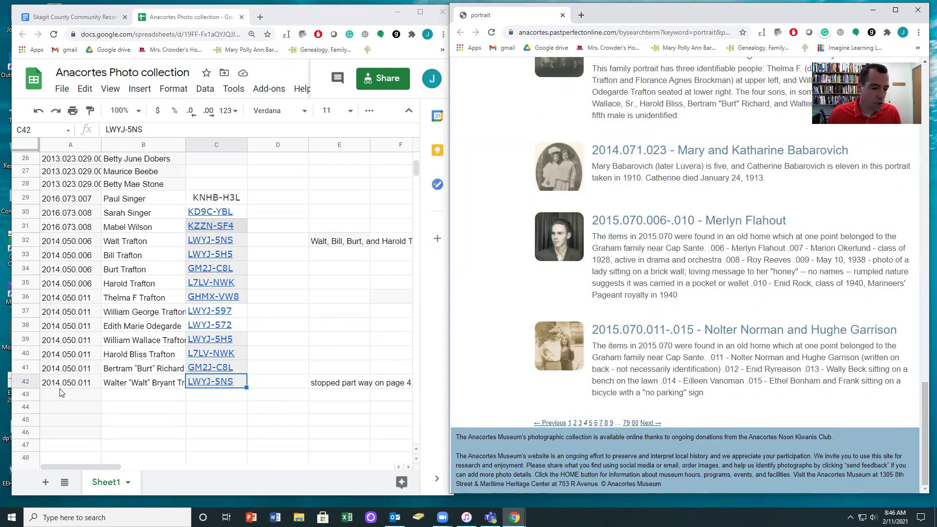
scroll(725, 285, "up", 2)
scroll(725, 288, "up", 5)
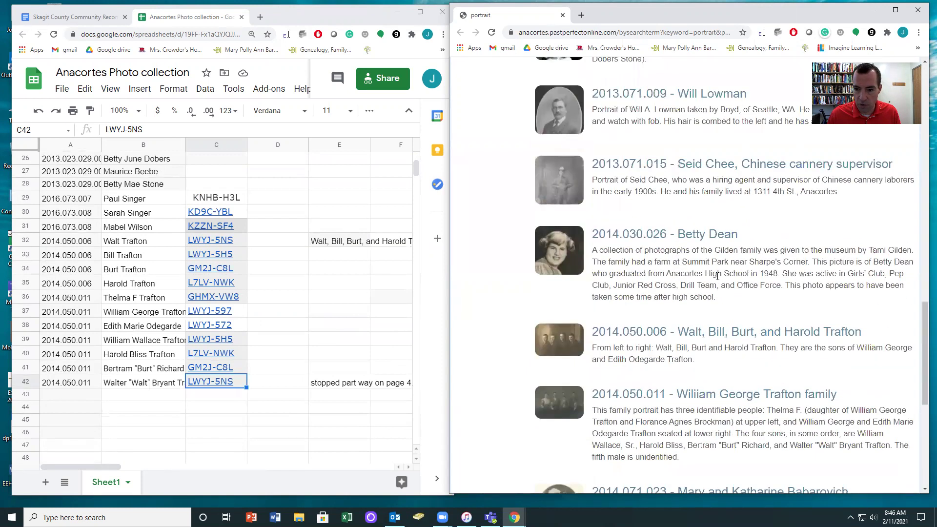
scroll(725, 288, "up", 1)
scroll(720, 280, "down", 3)
scroll(717, 276, "down", 2)
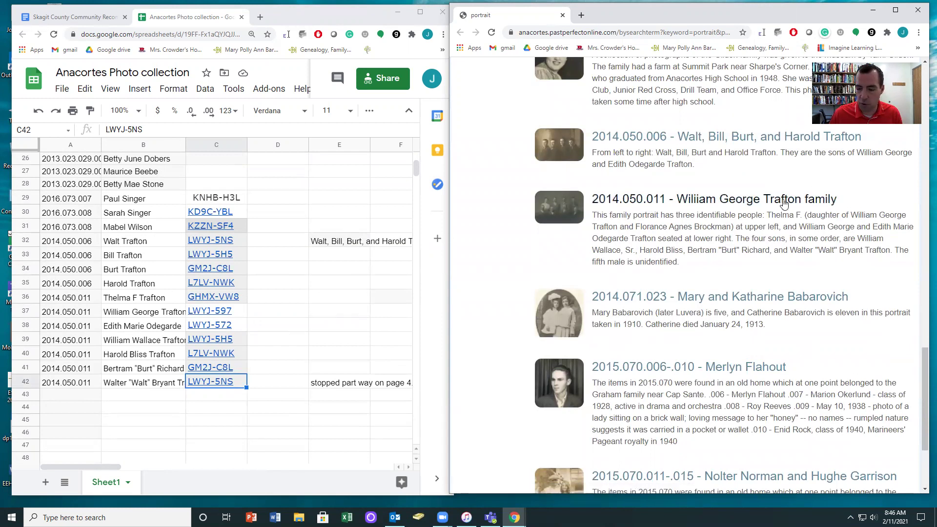
scroll(635, 293, "down", 2)
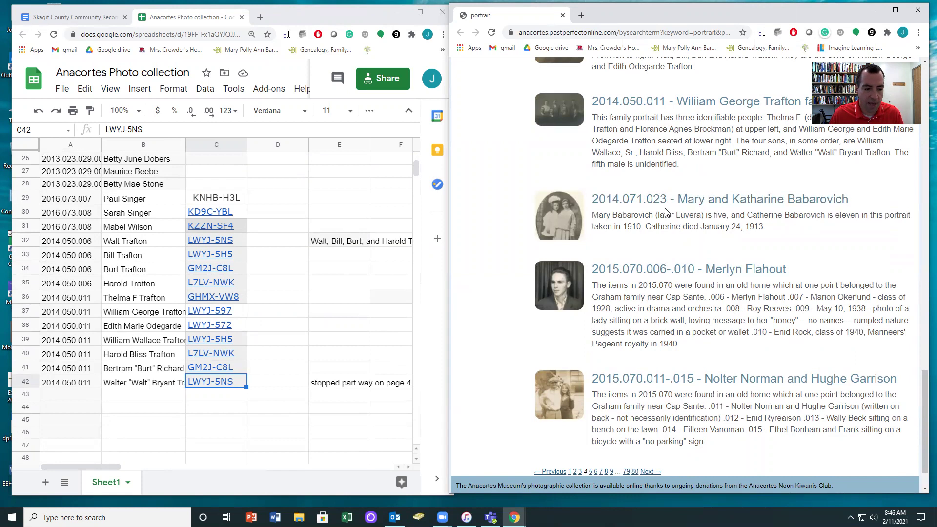
Enter catalog number 2014.071.023 in cell A43 and fill it down to A44.
left_click(91, 398)
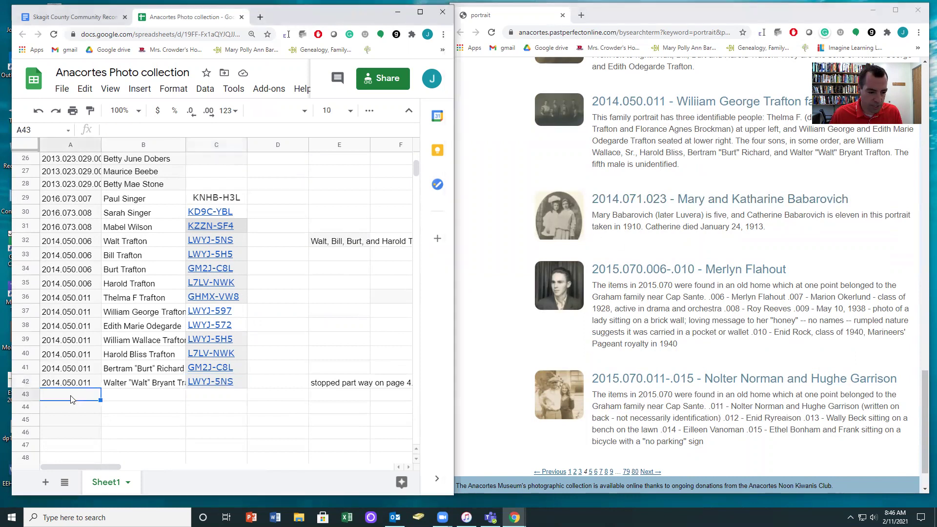
type("2014.071.023")
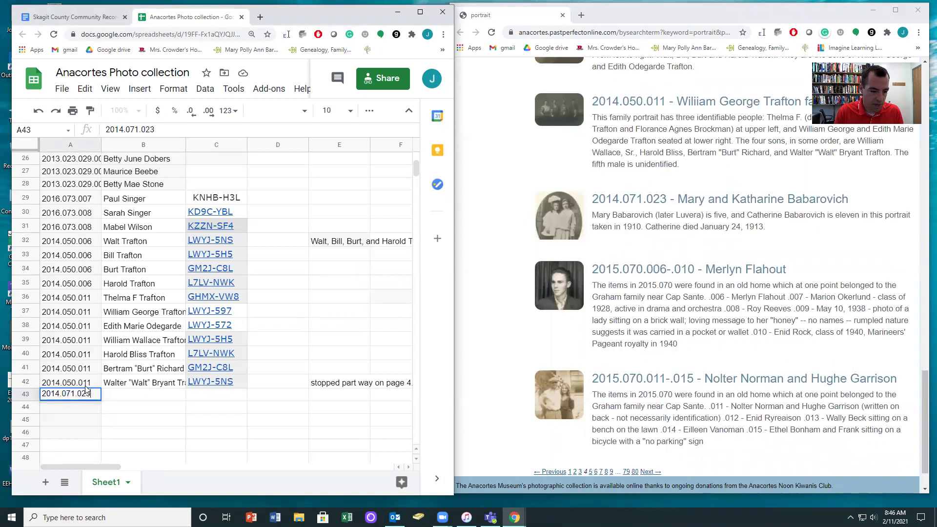
key("Return")
left_click_drag(68, 397, 69, 406)
key("ctrl+d")
Enter the full names of the two people pictured in record 2014.071.023 in cells B43 and B44.
left_click(133, 394)
type("mary Ba")
key("BackSpace")
type("Mary Bab")
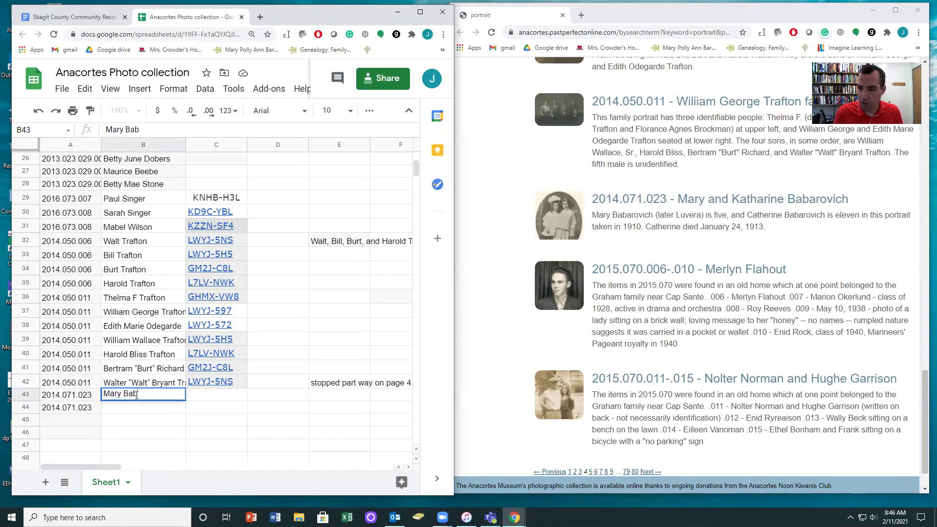
type("arovich")
key("Return")
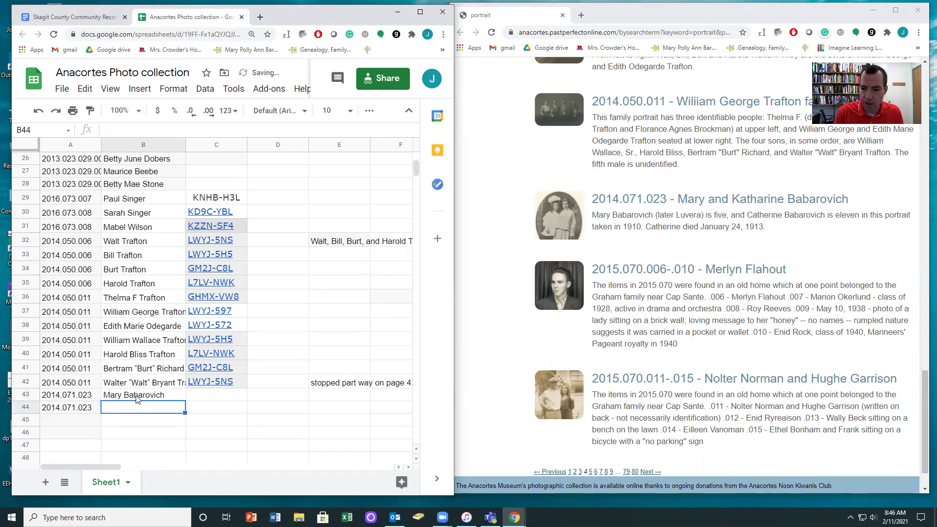
type("Kathar")
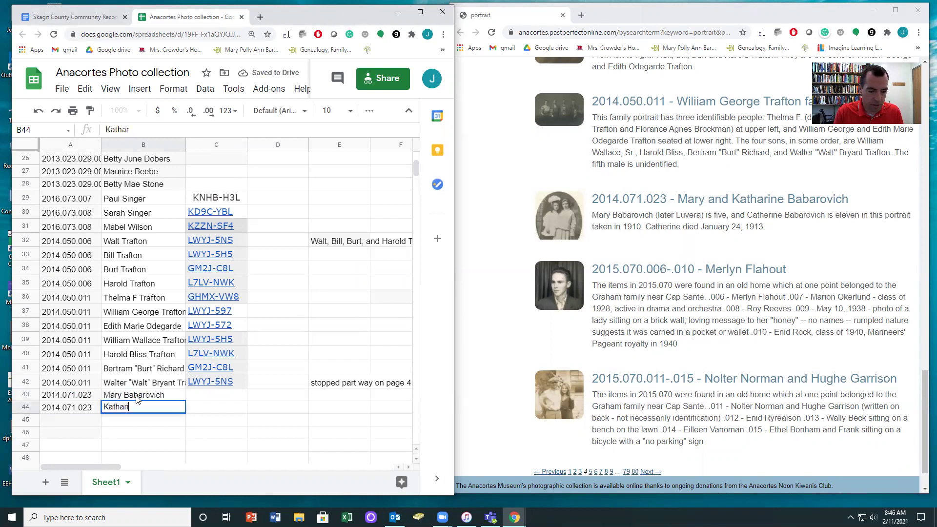
type("ine Babarovich")
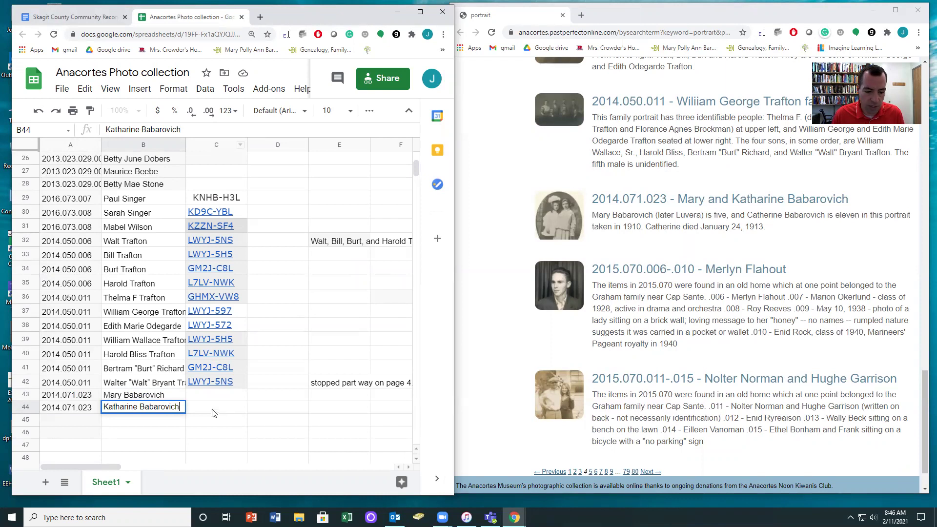
key("Tab")
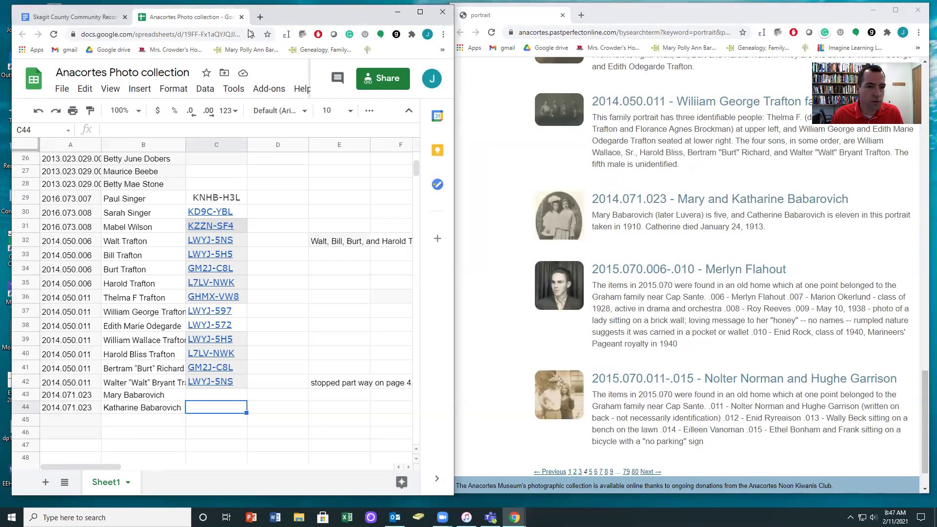
Open FamilySearch in a new browser tab and bring up the Family Tree form for finding a person by name.
left_click(260, 18)
type("family")
key("Return")
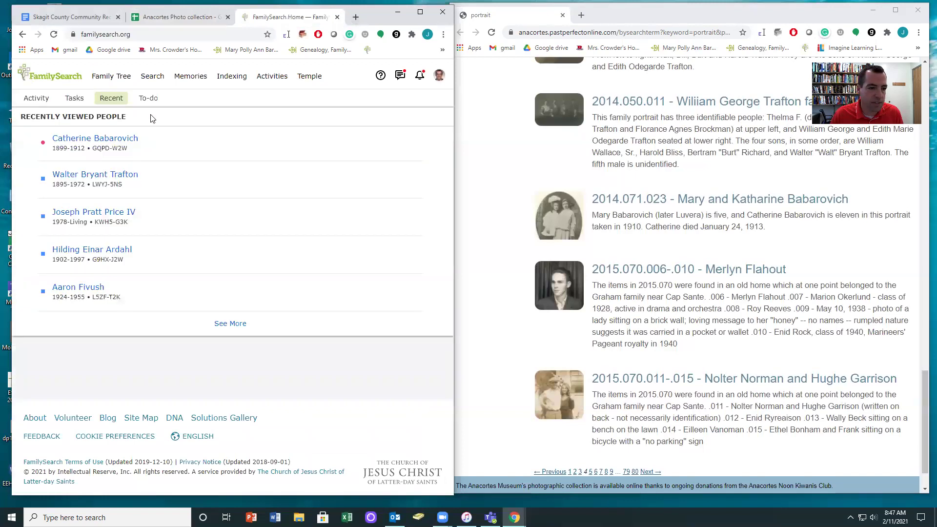
left_click(116, 77)
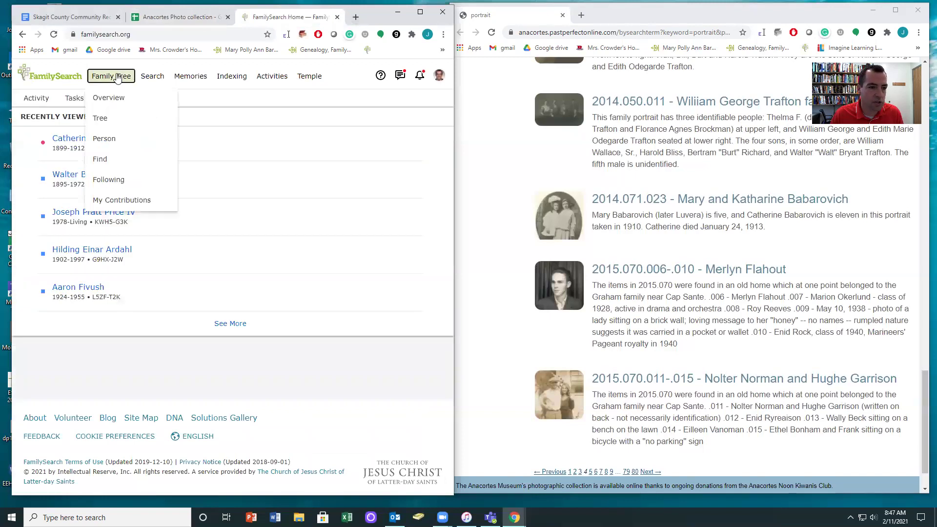
left_click(103, 162)
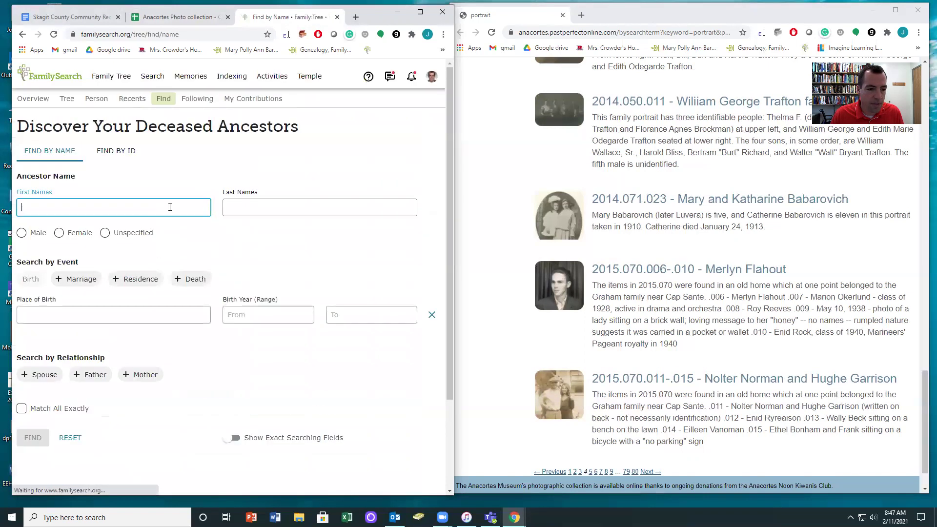
Fill in the first and last name of the person listed in row 44, copying the surname from the museum record.
left_click(122, 206)
type("Kathi")
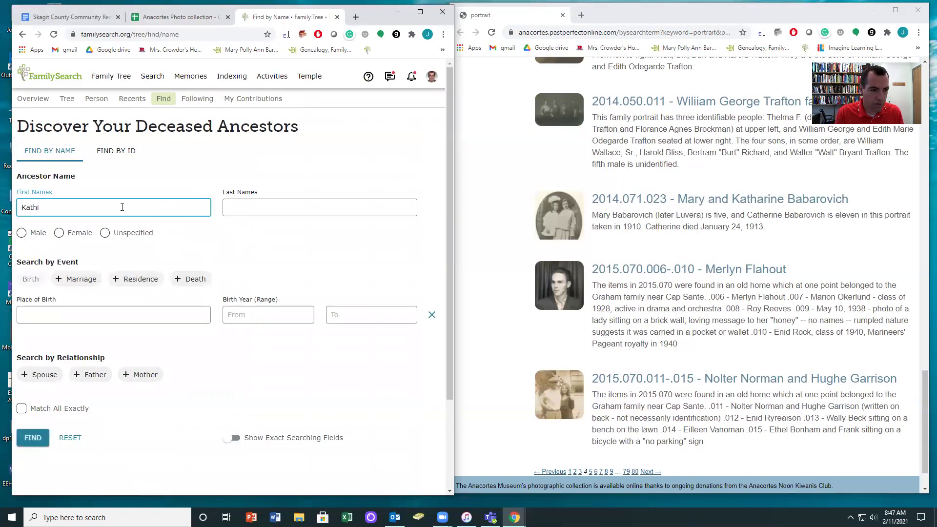
type("rine")
key("Tab")
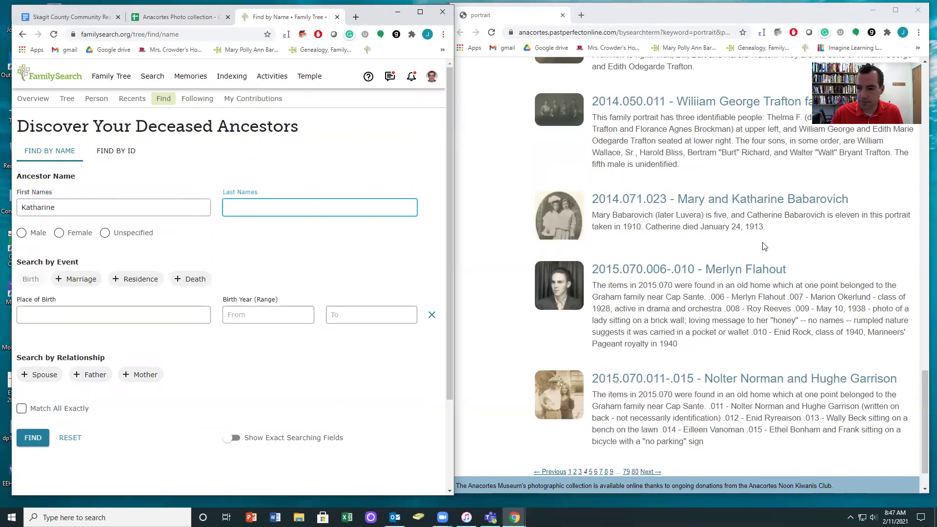
left_click_drag(860, 201, 786, 200)
key("ctrl+c")
left_click(303, 209)
key("ctrl+v")
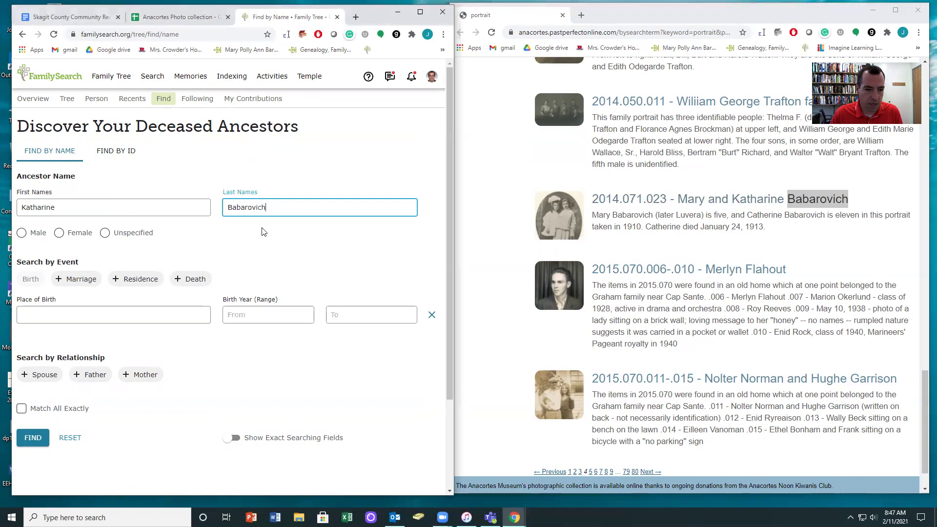
Search for a female with Washington as the place of death and a death year range of 1913 to 1913.
left_click(59, 234)
left_click(185, 280)
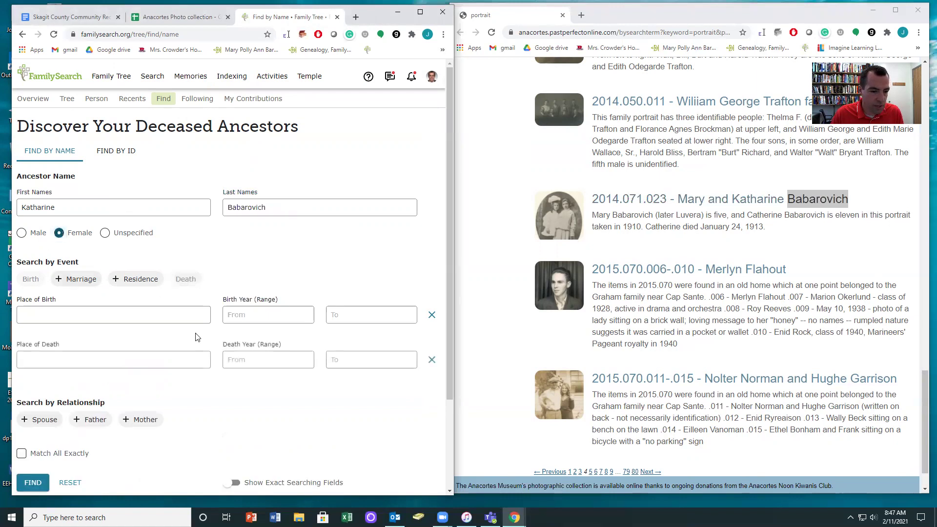
left_click(276, 360)
type("1913")
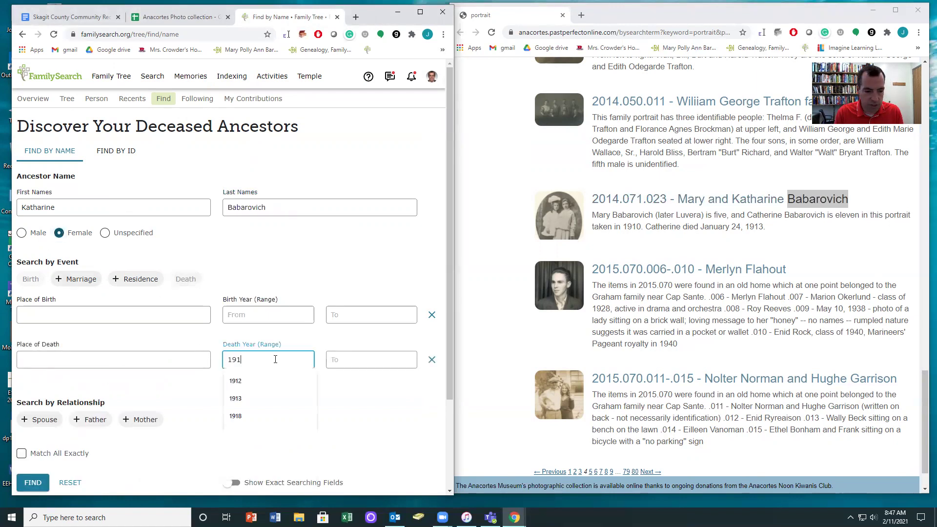
left_click(55, 358)
type("Washington")
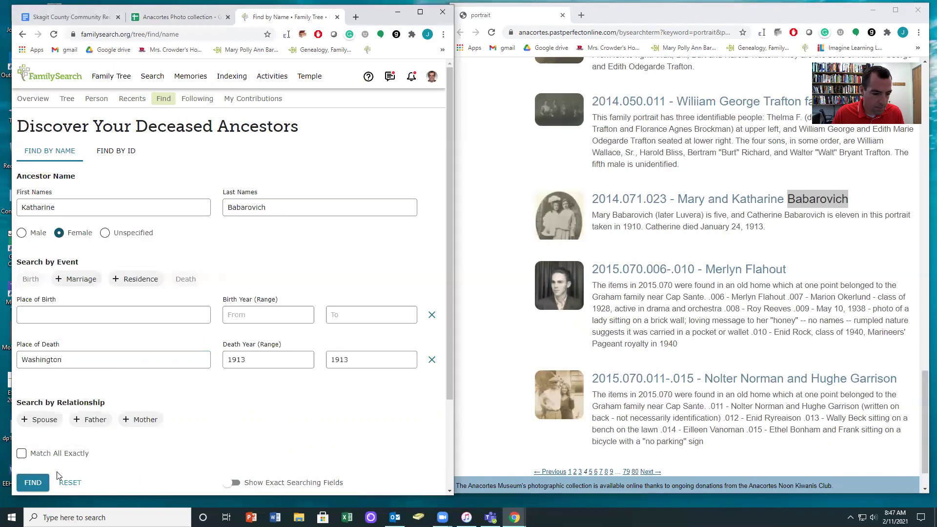
left_click(30, 483)
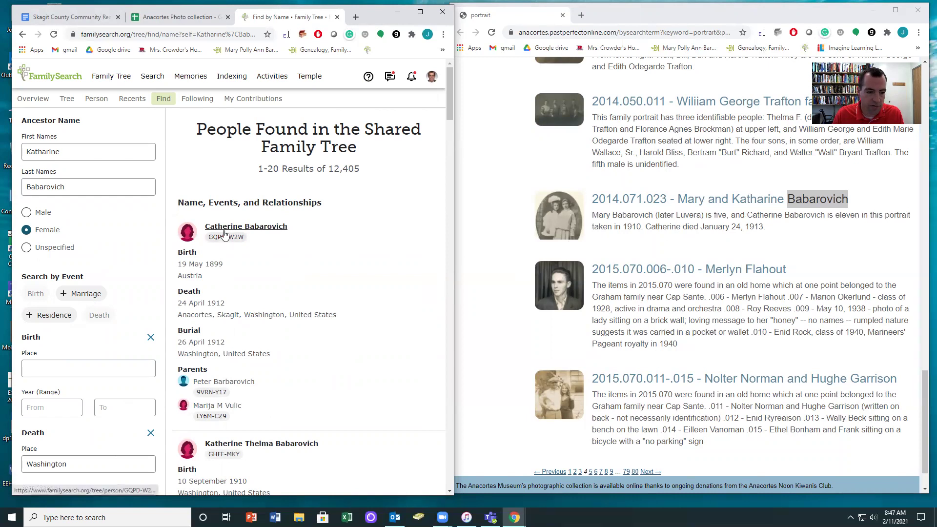
Open the person page of the first search result and examine the parents and siblings listed there.
mouse_move(236, 229)
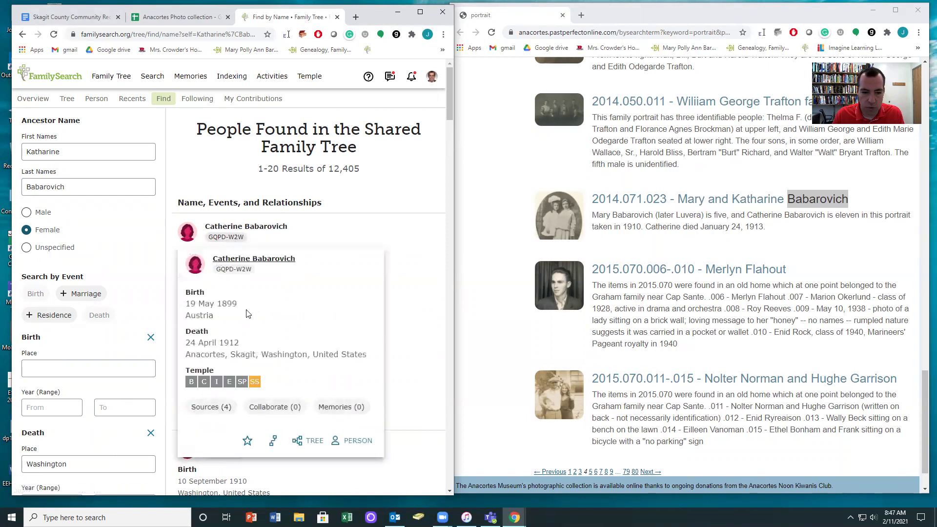
left_click(352, 440)
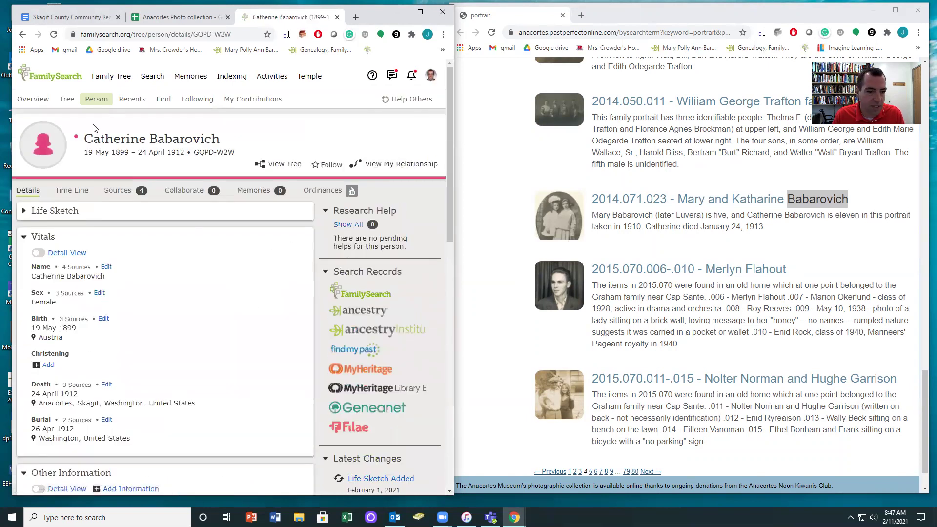
scroll(262, 283, "down", 15)
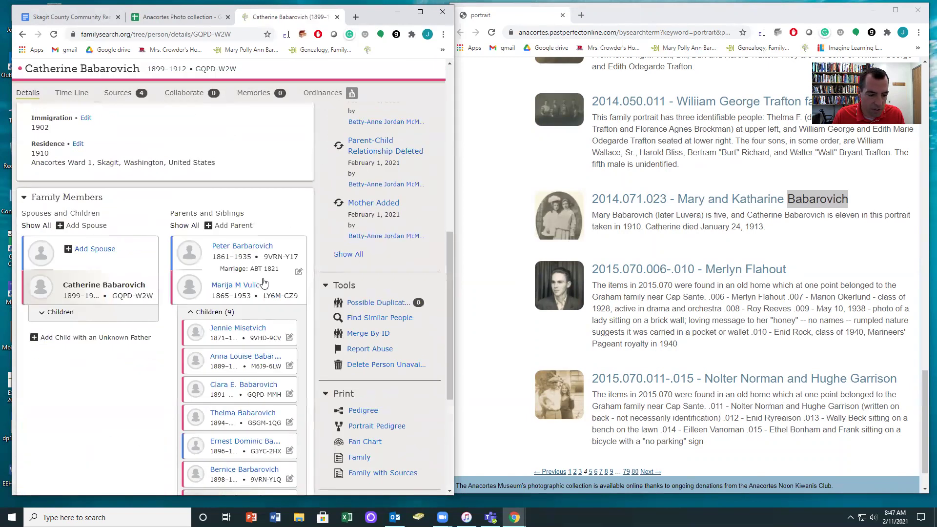
scroll(264, 282, "down", 1)
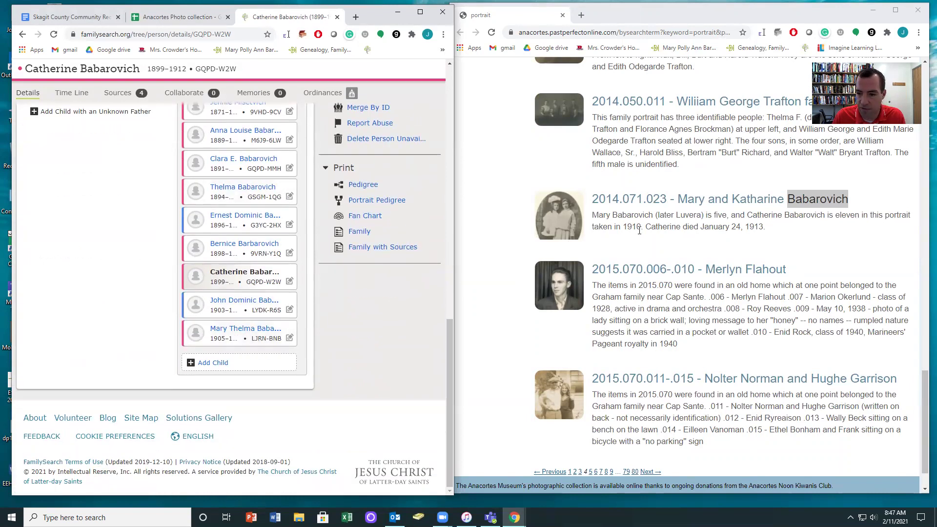
Open the youngest sister's person page and compare her vitals, residences and spouse with the museum's portrait description.
left_click(226, 334)
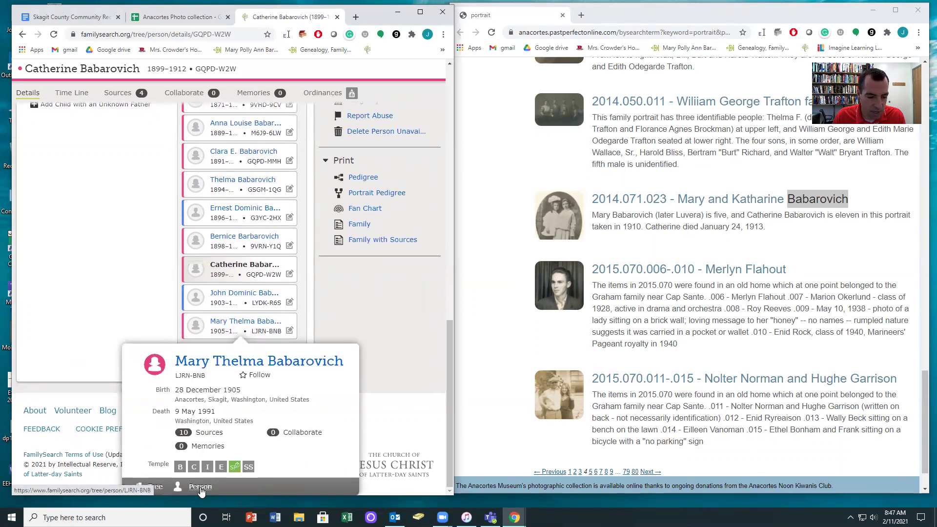
left_click(198, 487)
scroll(204, 391, "down", 4)
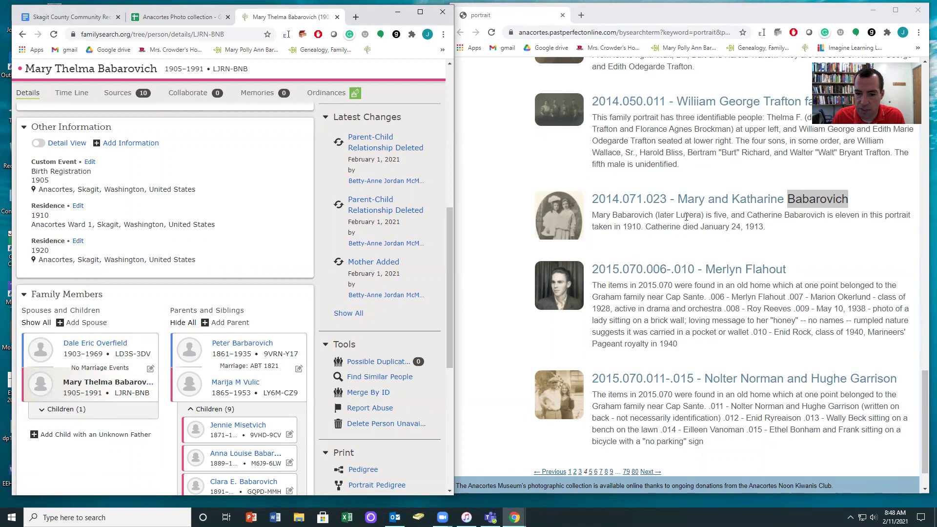
scroll(179, 320, "up", 7)
scroll(177, 321, "down", 6)
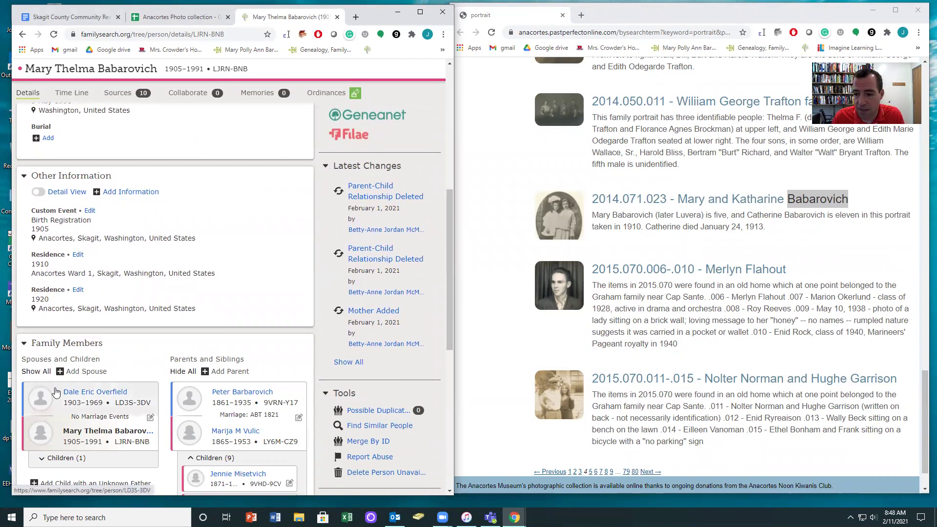
scroll(69, 390, "up", 1)
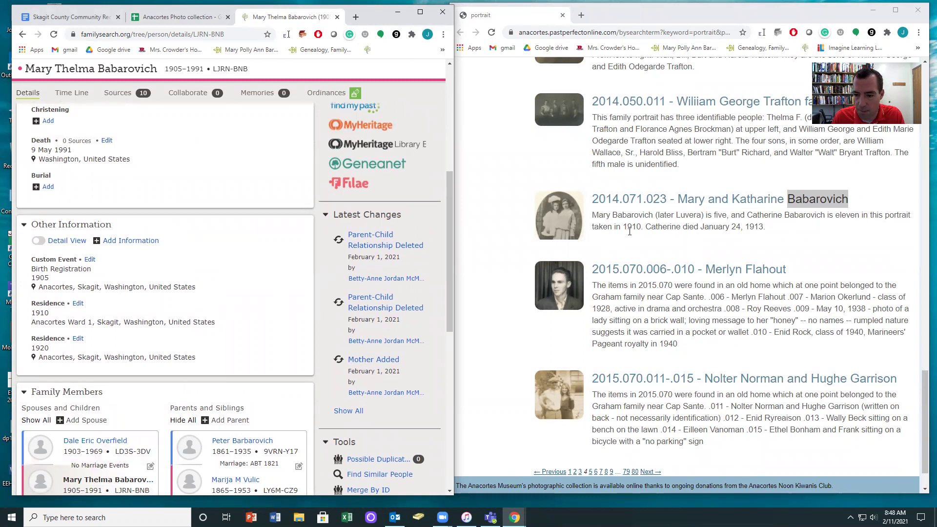
scroll(280, 300, "up", 5)
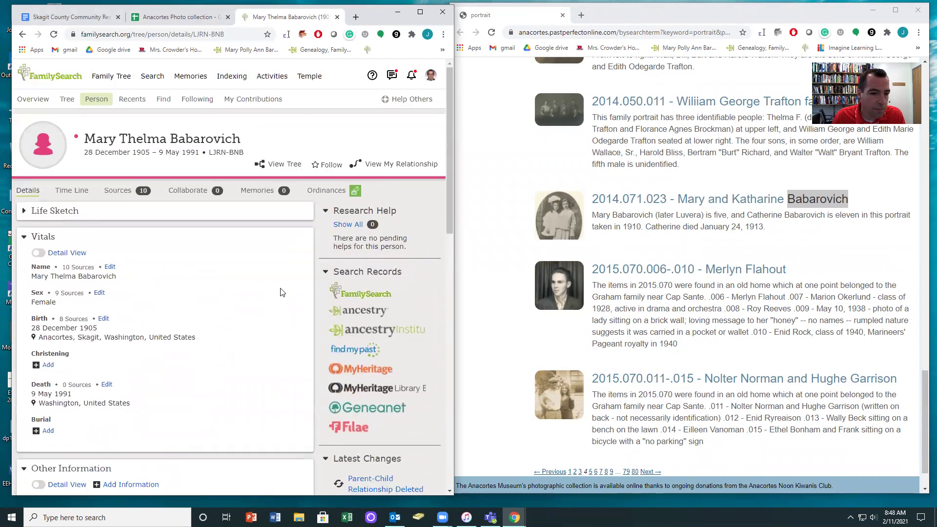
scroll(280, 294, "down", 15)
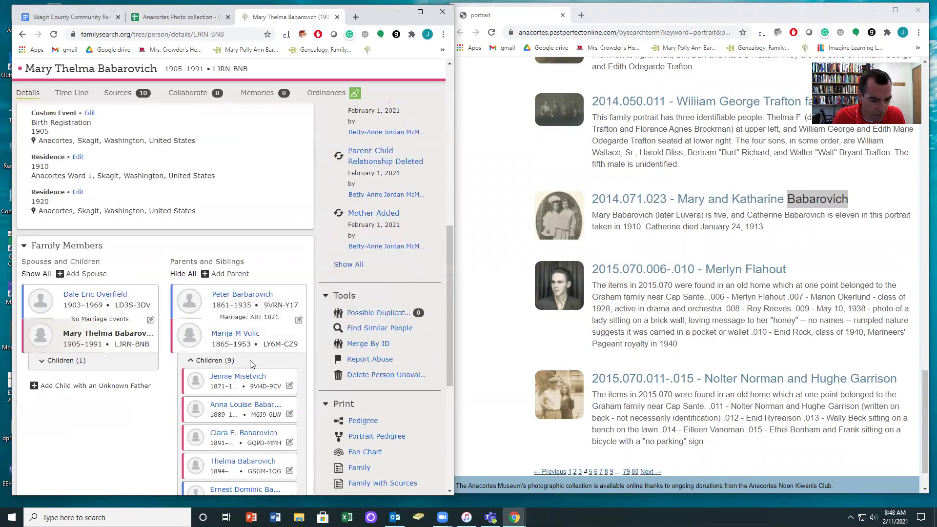
Open the person page of the sister born in 1899 and compare her vitals and residences with the museum's portrait description.
mouse_move(228, 318)
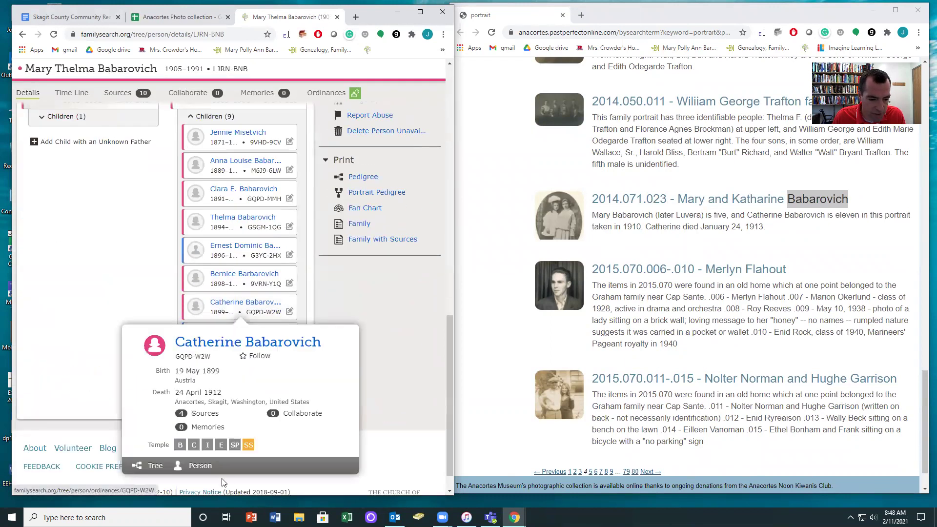
left_click(192, 433)
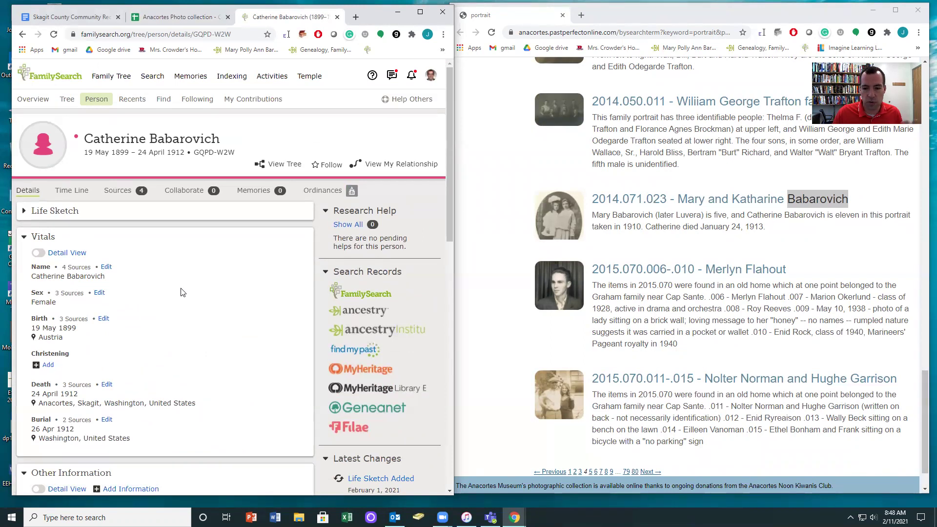
scroll(178, 297, "down", 6)
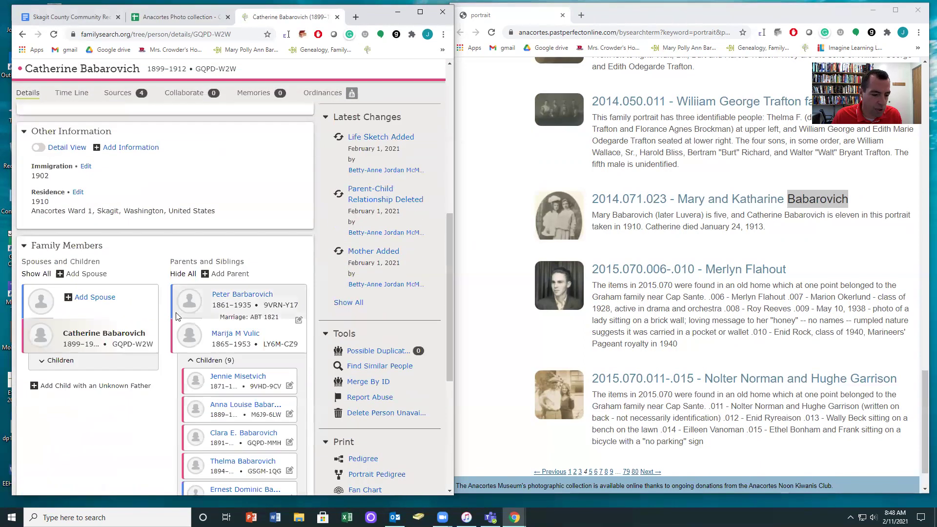
Copy this sister's FamilySearch ID from the siblings list into cell C44 of the photo collection spreadsheet.
scroll(177, 314, "down", 3)
left_click(263, 410)
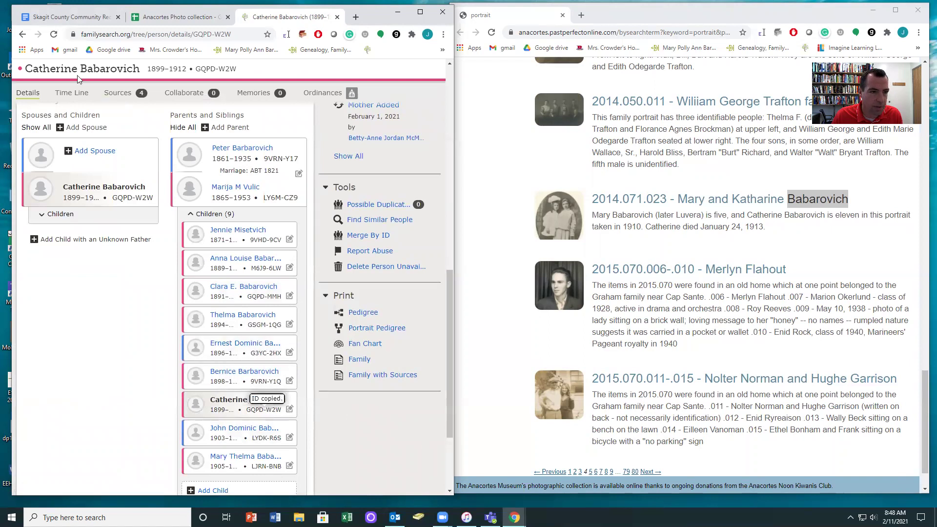
left_click(159, 18)
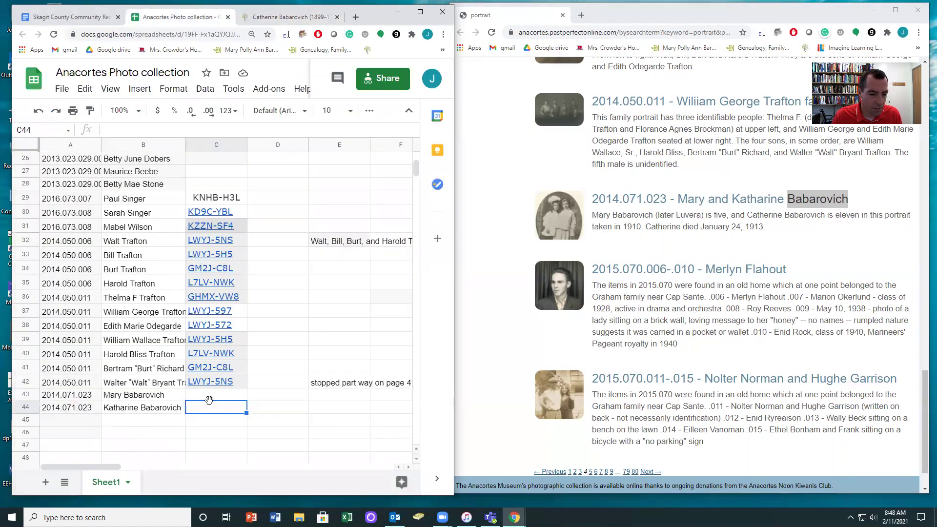
key("ctrl+v")
Copy the youngest sister's FamilySearch ID from the siblings list into cell C43 of the spreadsheet.
left_click(288, 17)
scroll(270, 372, "down", 2)
left_click(266, 414)
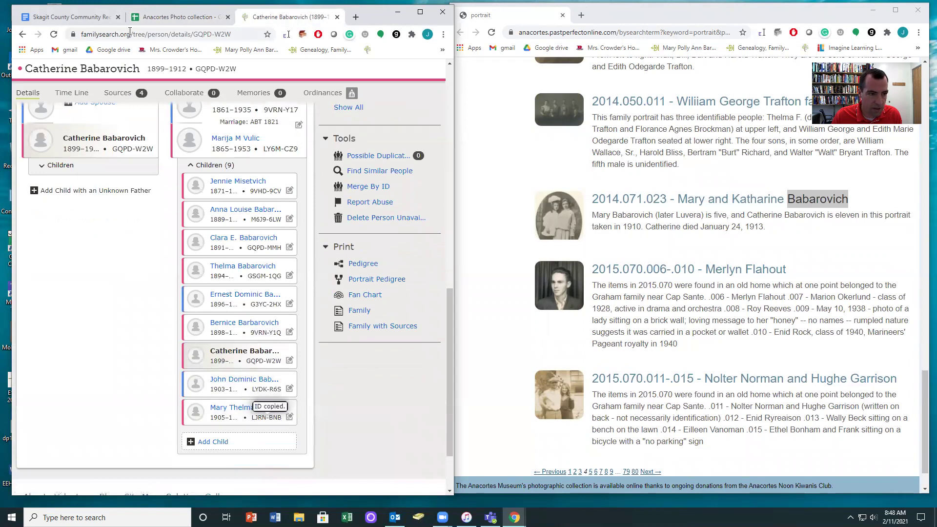
left_click(161, 20)
left_click(220, 395)
key("ctrl+v")
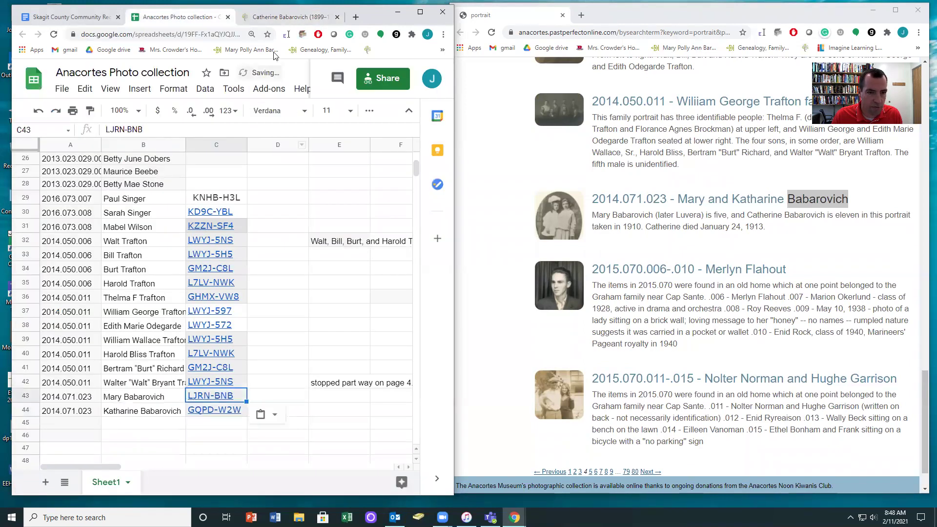
Try pasting the ID copied from the person page's header into cell C47 of the spreadsheet, and clear the cell again.
left_click(269, 18)
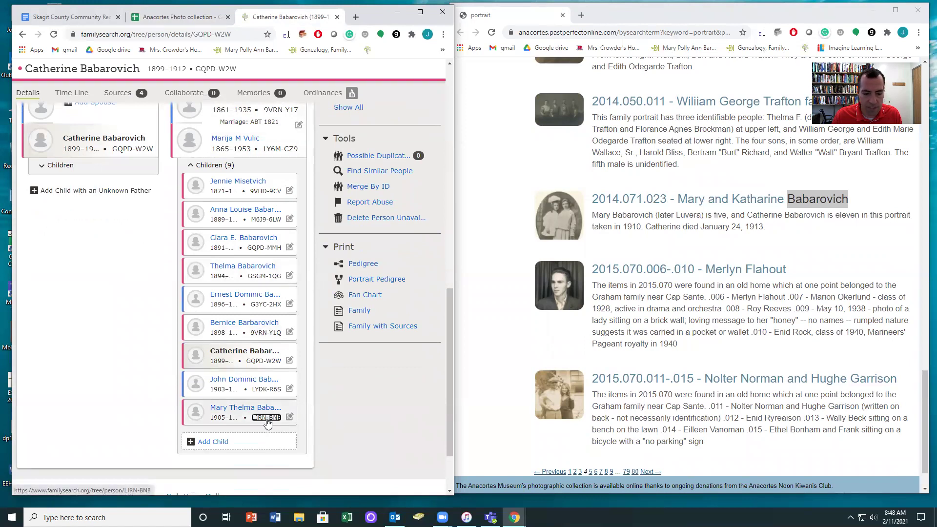
left_click(169, 18)
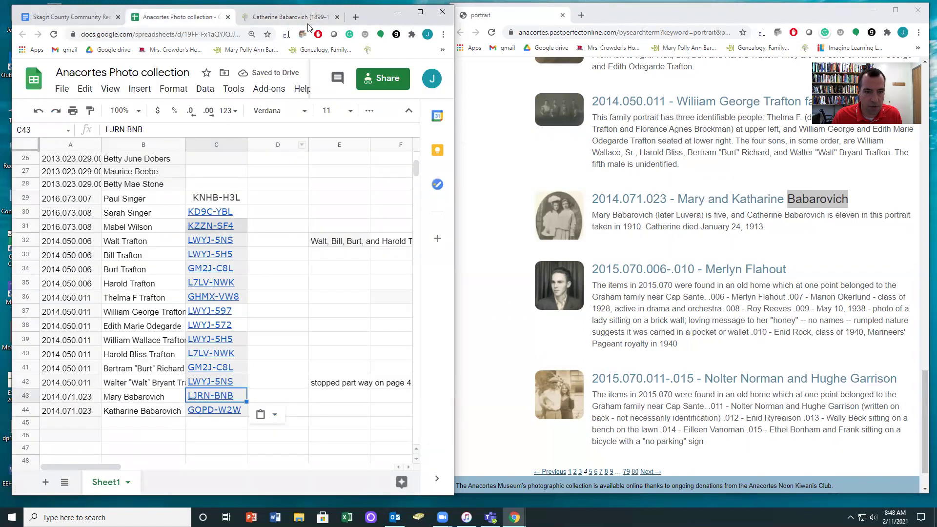
left_click(306, 19)
scroll(179, 135, "up", 10)
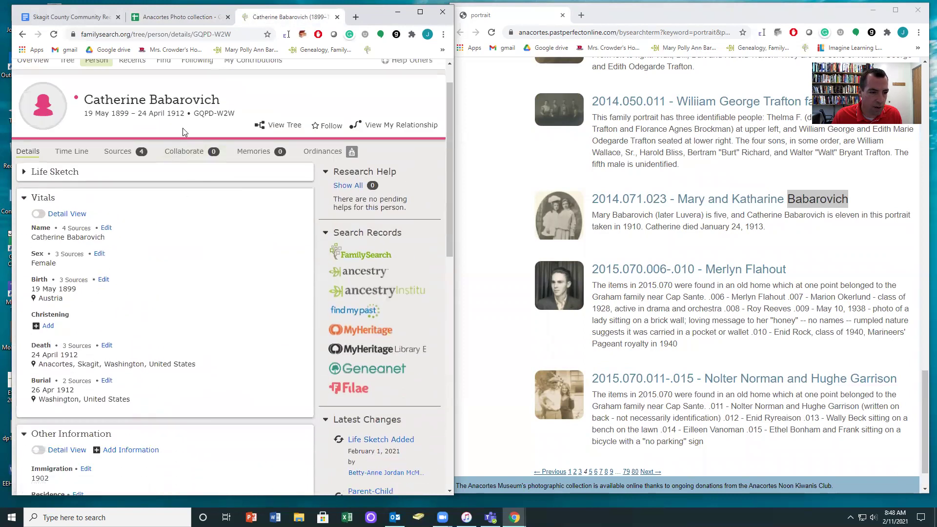
left_click(175, 21)
left_click(222, 450)
key("ctrl+v")
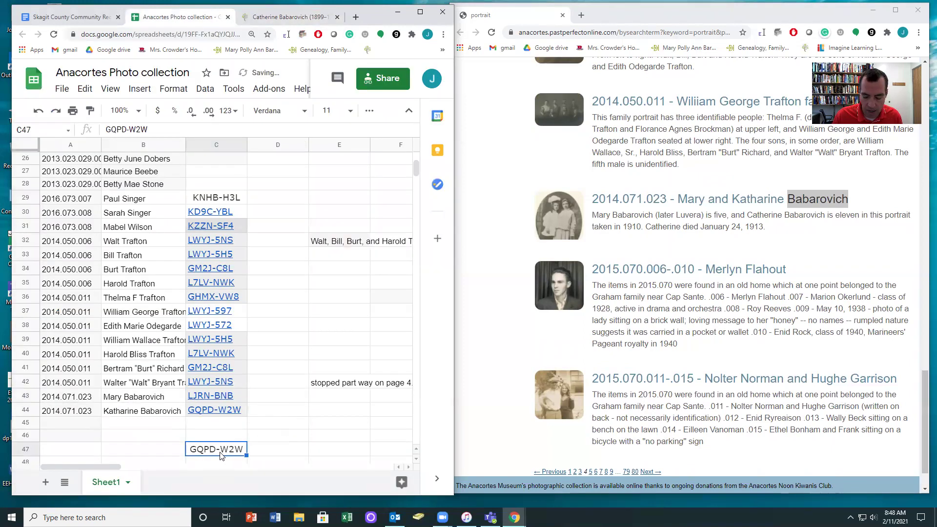
key("Delete")
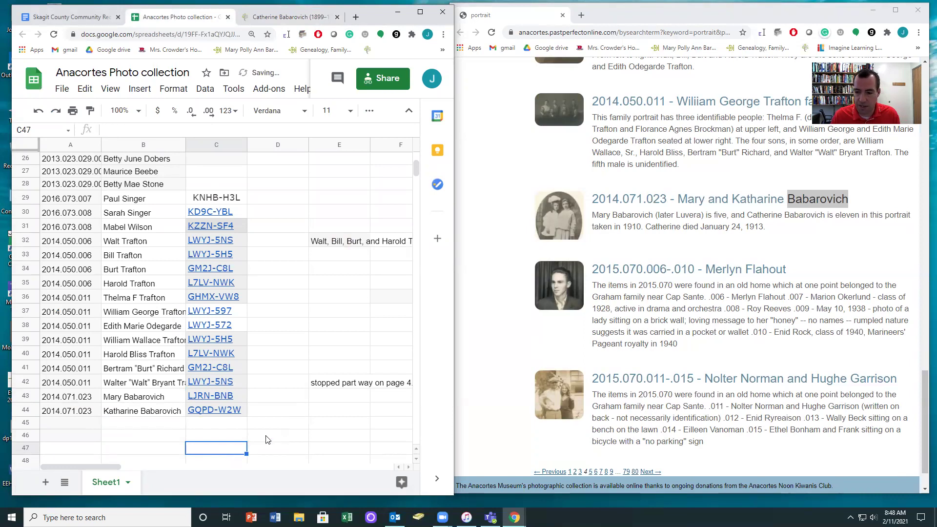
Copy the full title of museum record 2015.070.006-.010 into cell A45 of the spreadsheet.
type("20")
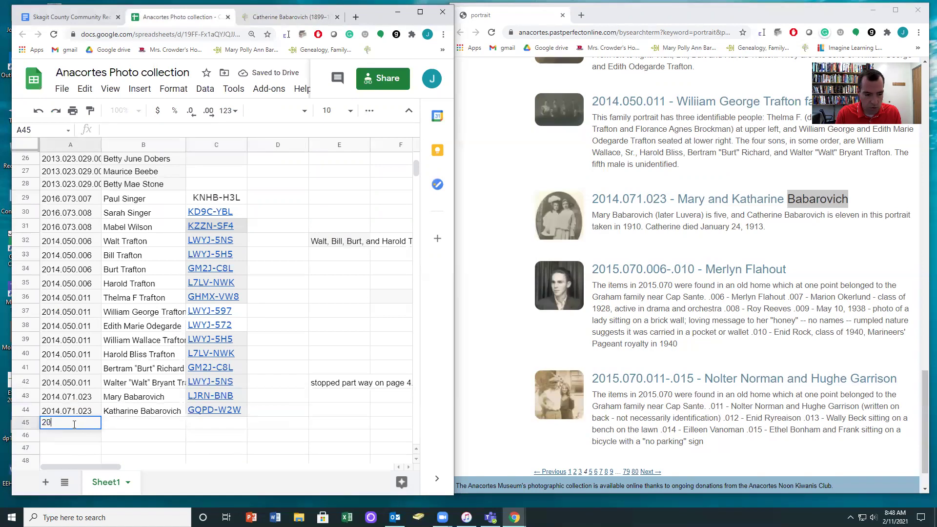
type("15.0")
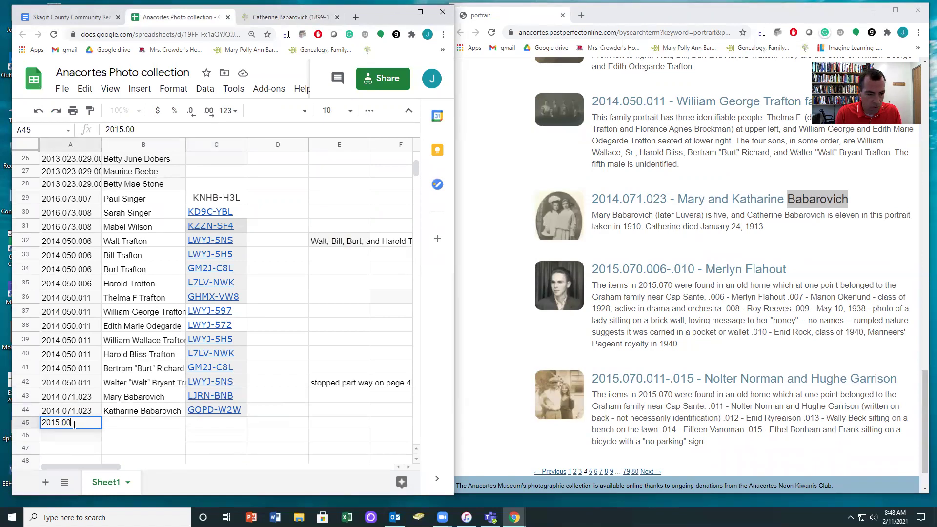
left_click(697, 273)
left_click_drag(801, 275, 589, 271)
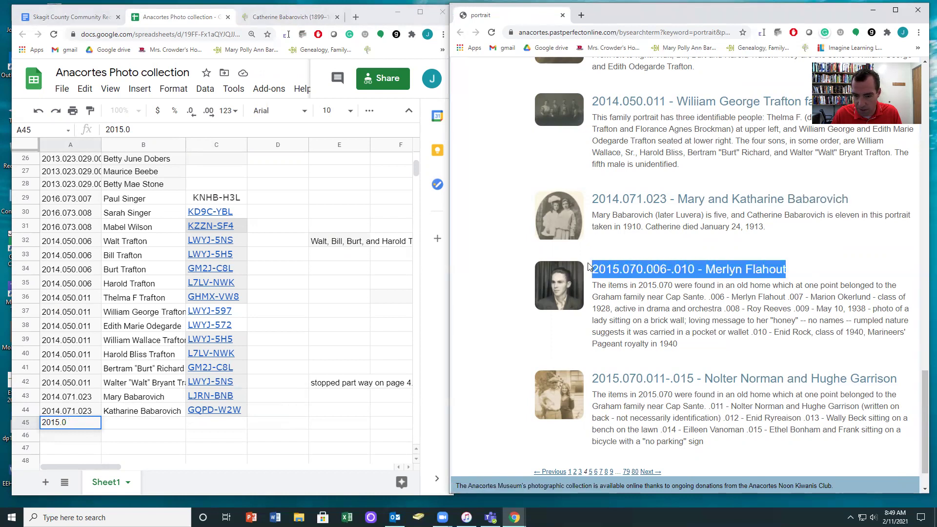
left_click(75, 423)
key("ctrl+v")
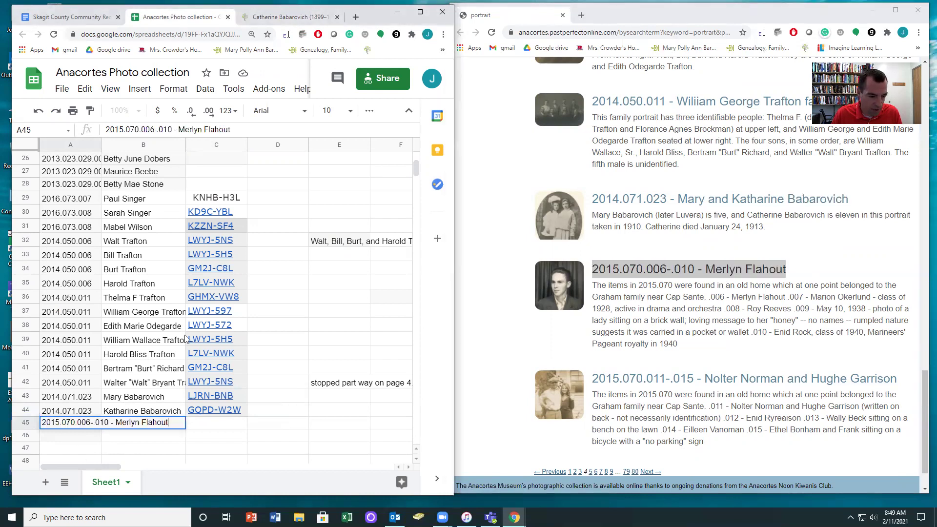
Move the person's name from cell A45 to B45, leaving only the catalog number 2015.070.006-.010 in A45.
left_click_drag(230, 129, 178, 128)
key("ctrl+x")
left_click(126, 424)
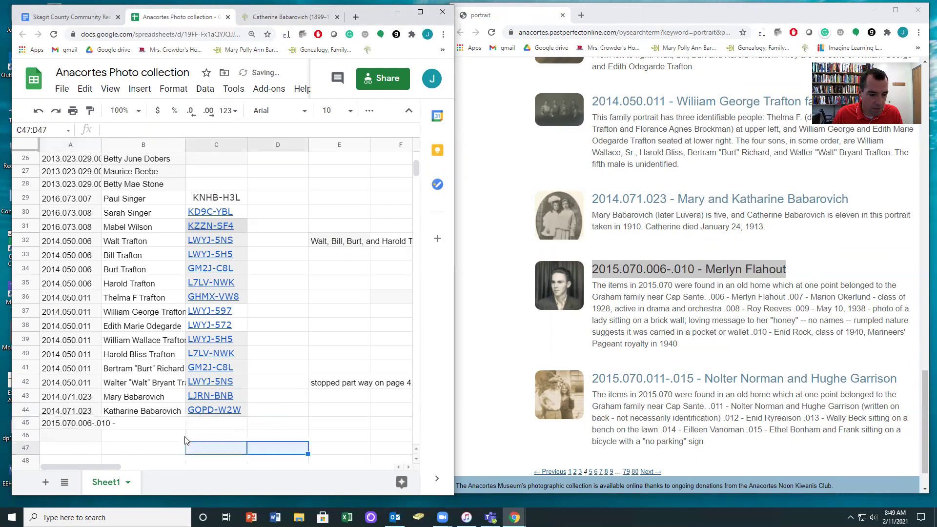
key("ctrl+v")
left_click(90, 424)
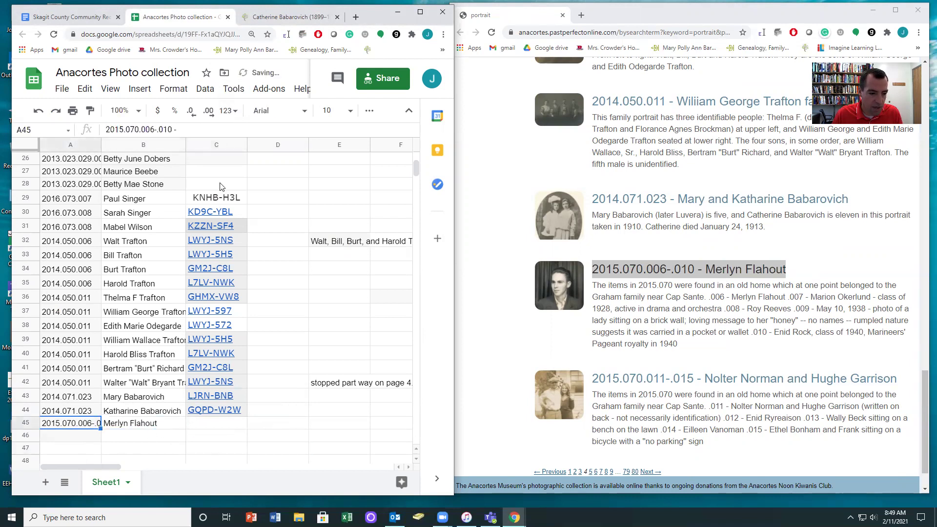
left_click_drag(179, 130, 175, 130)
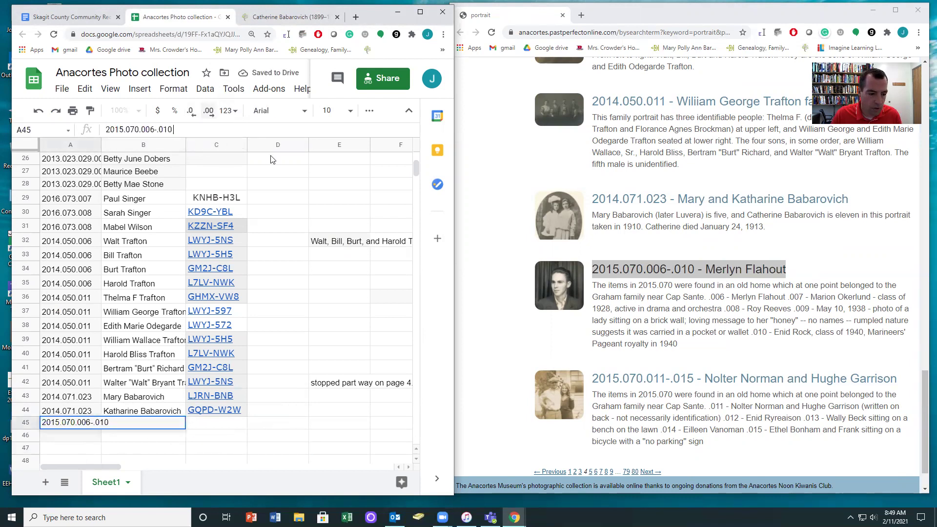
left_click(200, 431)
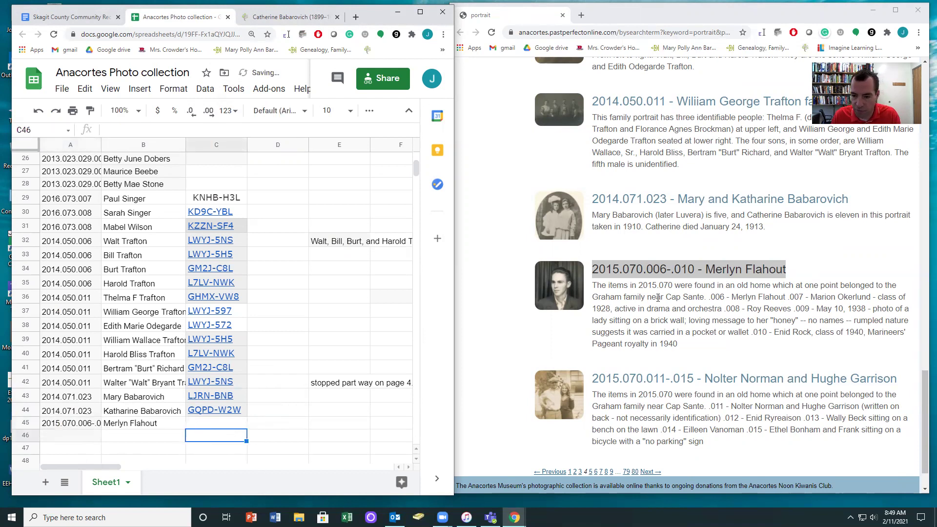
Open the full museum record 2015.070.006-.010 and review its description alongside the earlier entries in the spreadsheet.
left_click(632, 268)
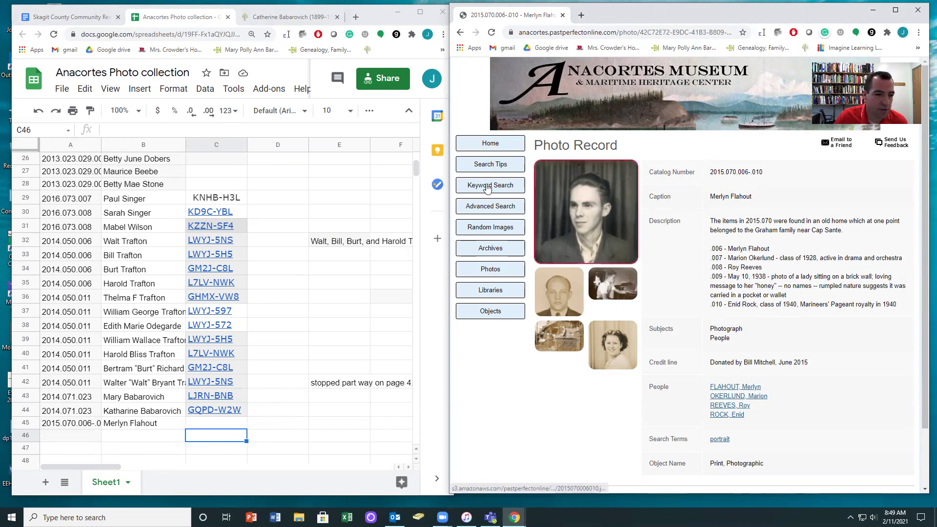
scroll(109, 266, "up", 2)
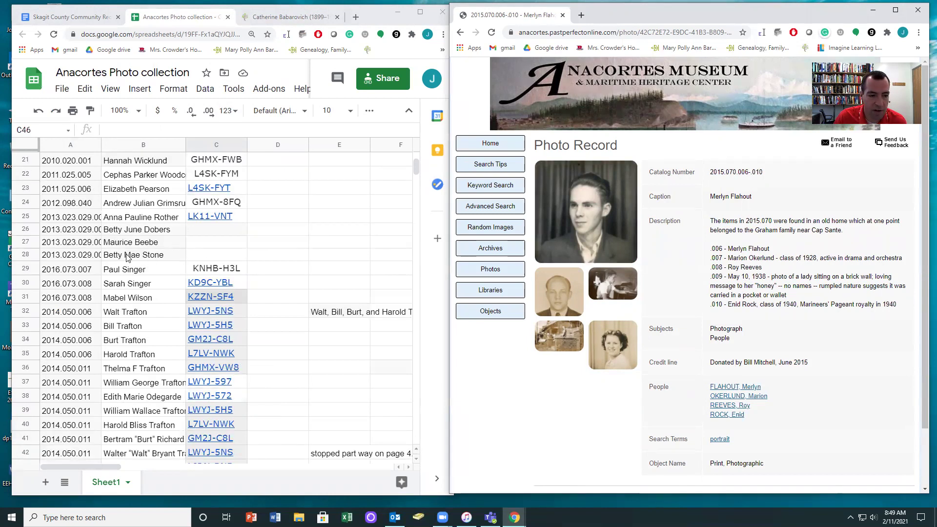
scroll(291, 251, "up", 2)
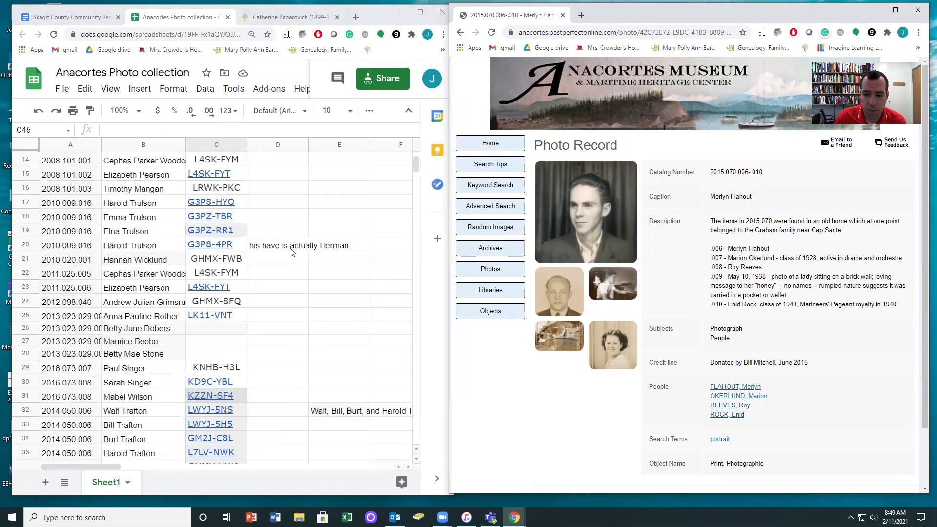
scroll(291, 253, "down", 3)
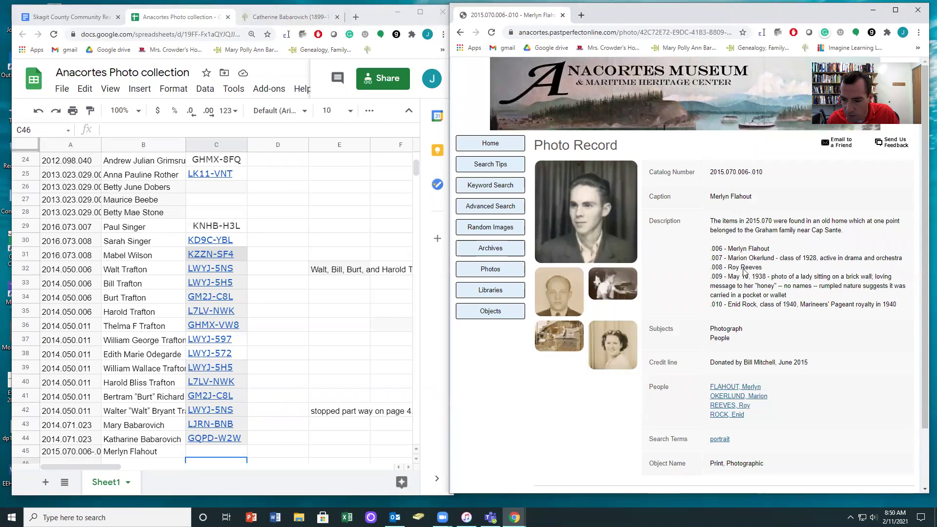
Switch from the FamilySearch page to ancestry.com and open the search form for all collections.
left_click(290, 17)
left_click(179, 35)
type("acn")
key("BackSpace")
key("BackSpace")
type("ncestry.c")
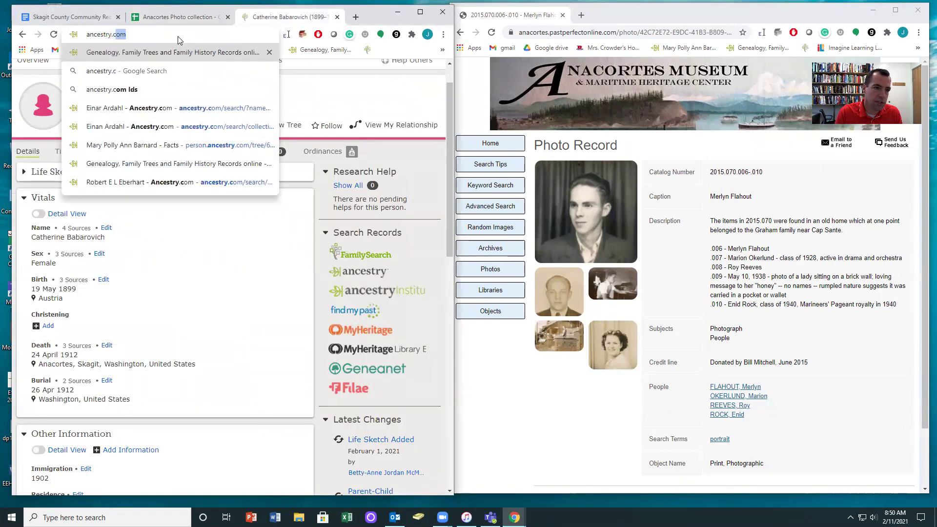
key("Return")
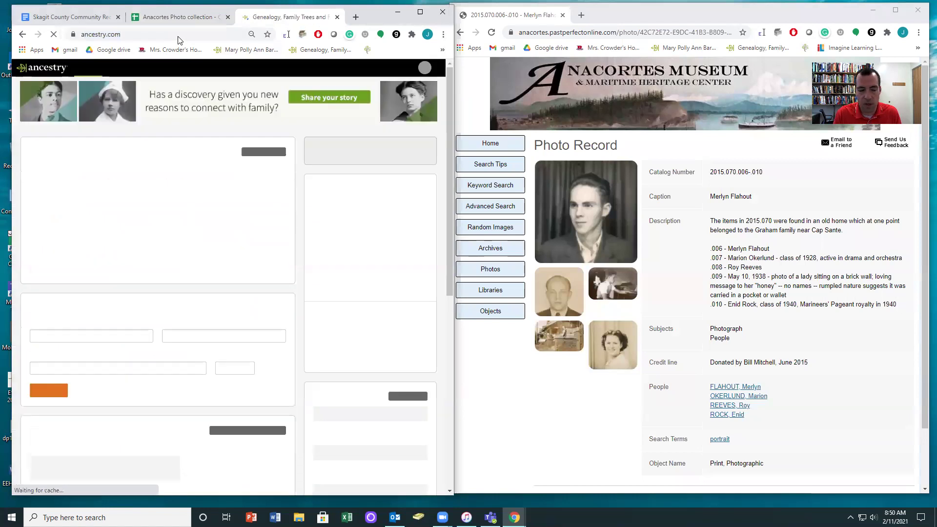
mouse_move(142, 70)
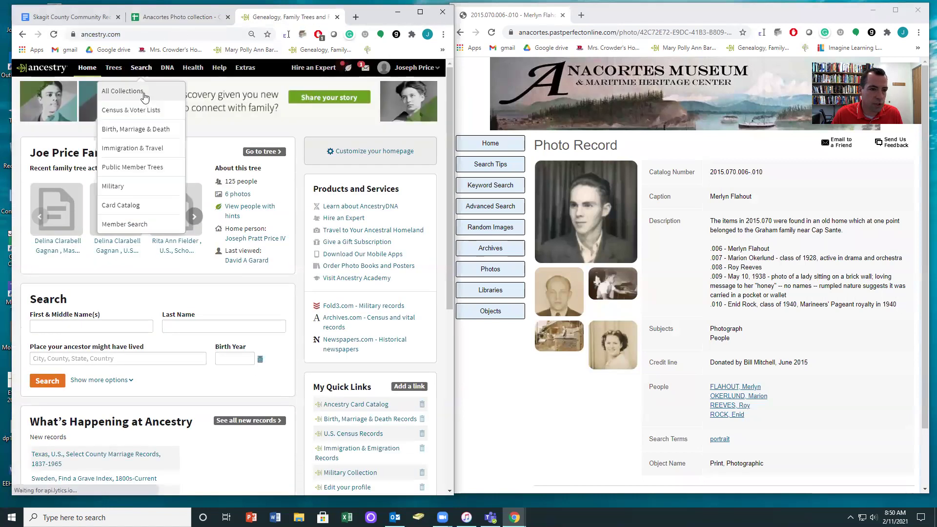
left_click(144, 93)
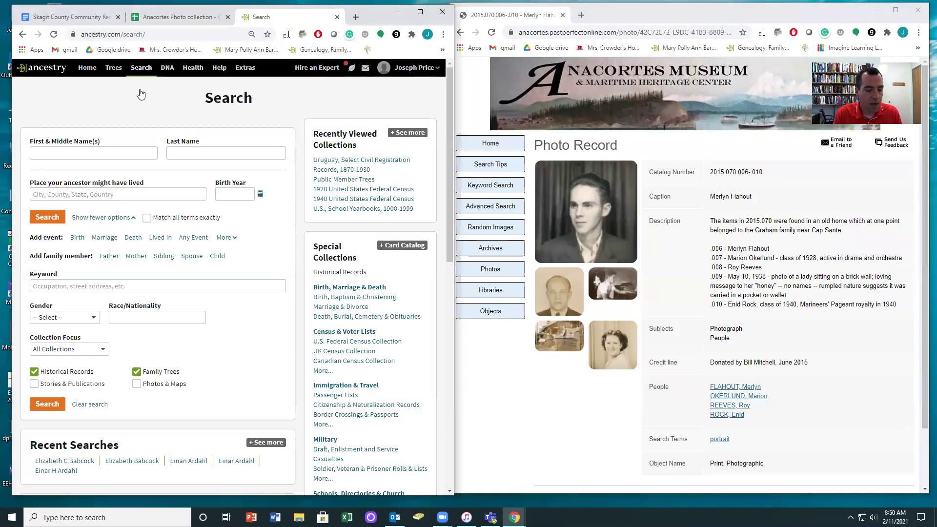
Enter the first and last name of the person listed in row 45 in the Ancestry search form.
left_click(68, 147)
type("M")
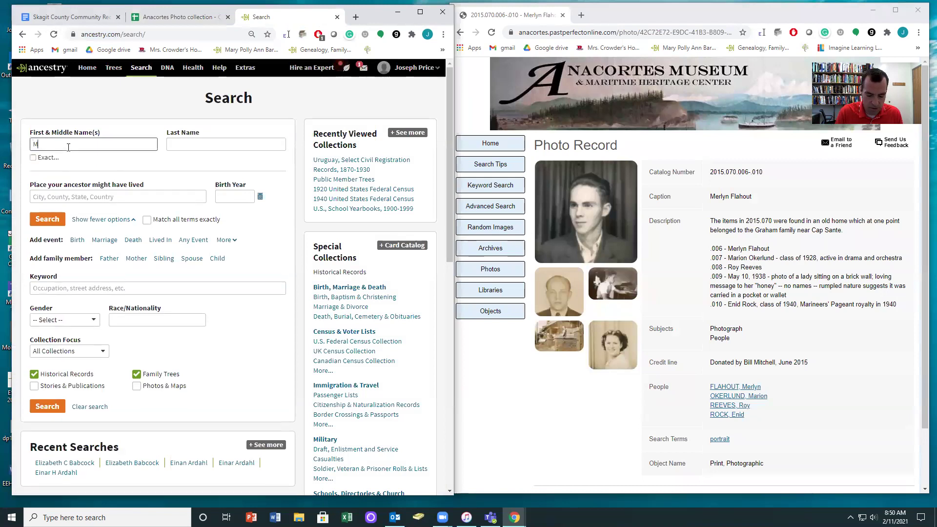
type("erlyn")
key("Tab")
type("F")
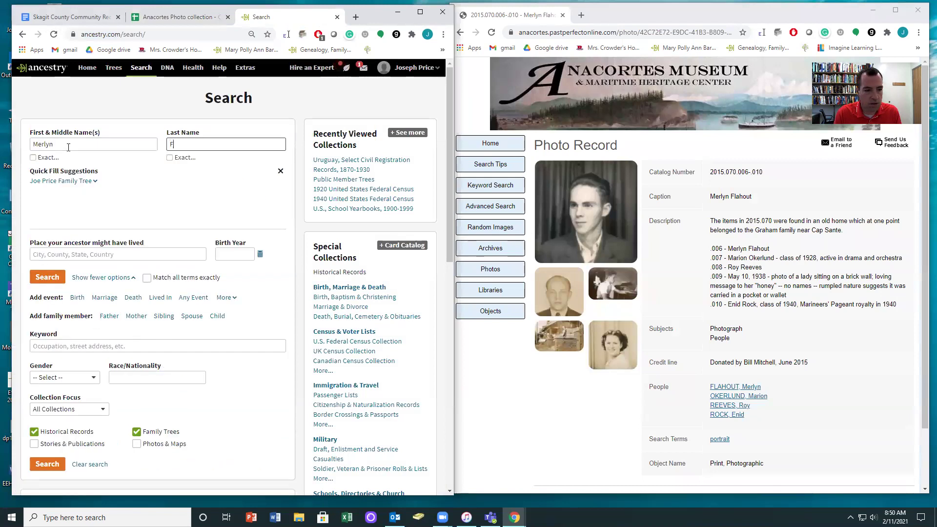
type("laout")
Set the place the ancestor might have lived to Skagit County, Washington, USA and run the search.
left_click(59, 252)
type("Ana")
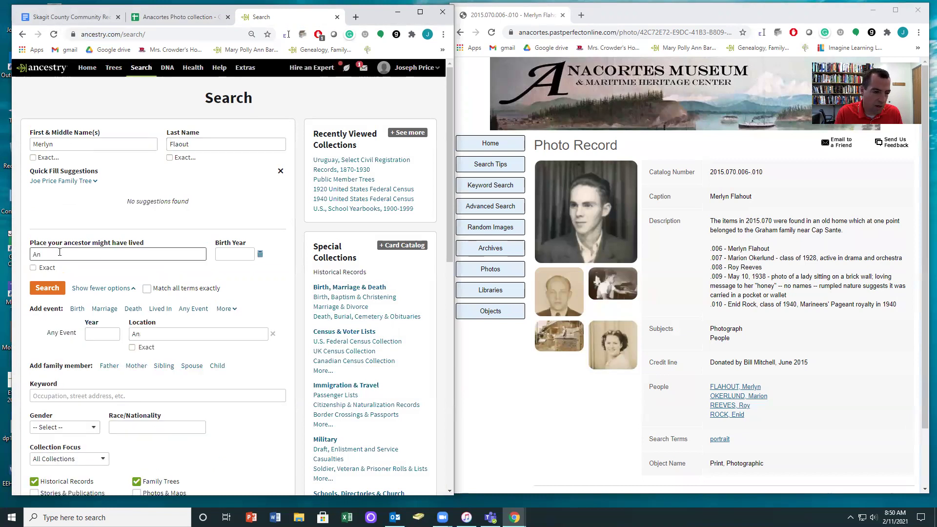
key("BackSpace")
key("BackSpace")
key("BackSpace")
type("Skagit, wa")
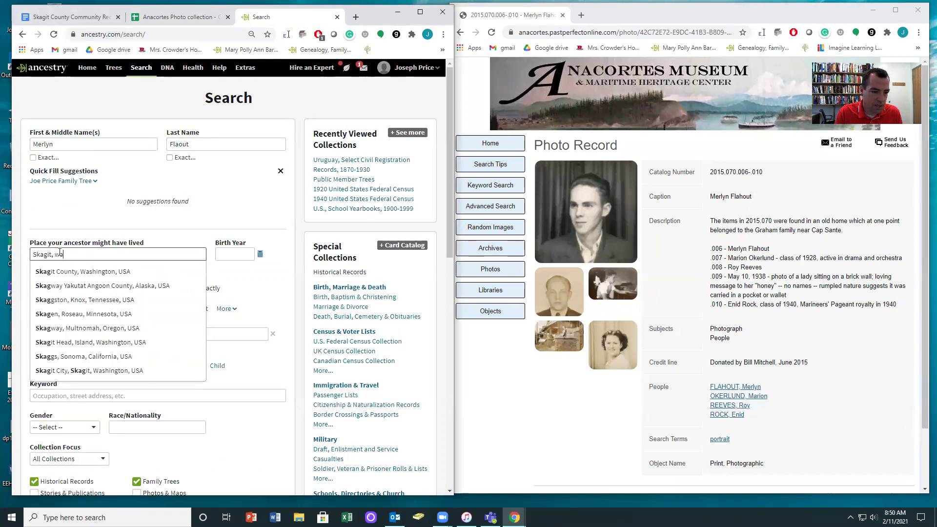
type("shington")
left_click(55, 288)
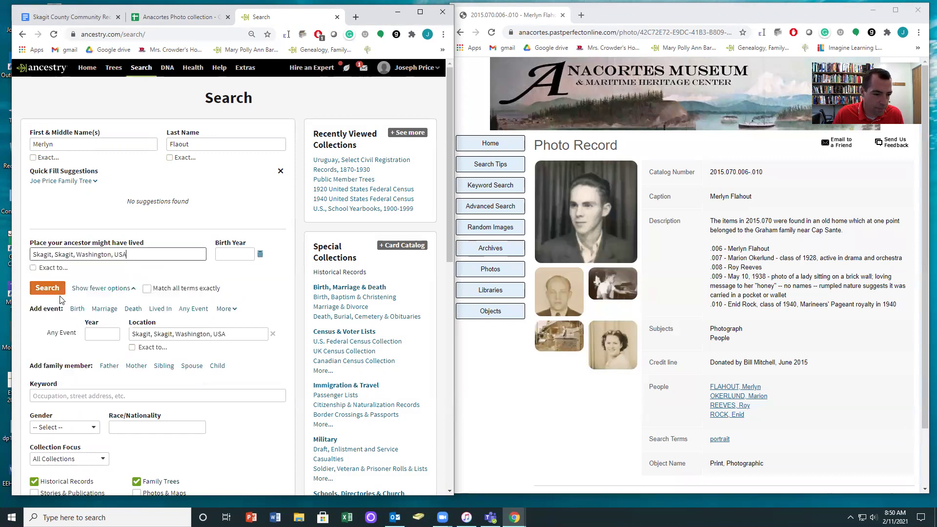
left_click_drag(53, 255, 33, 254)
key("BackSpace")
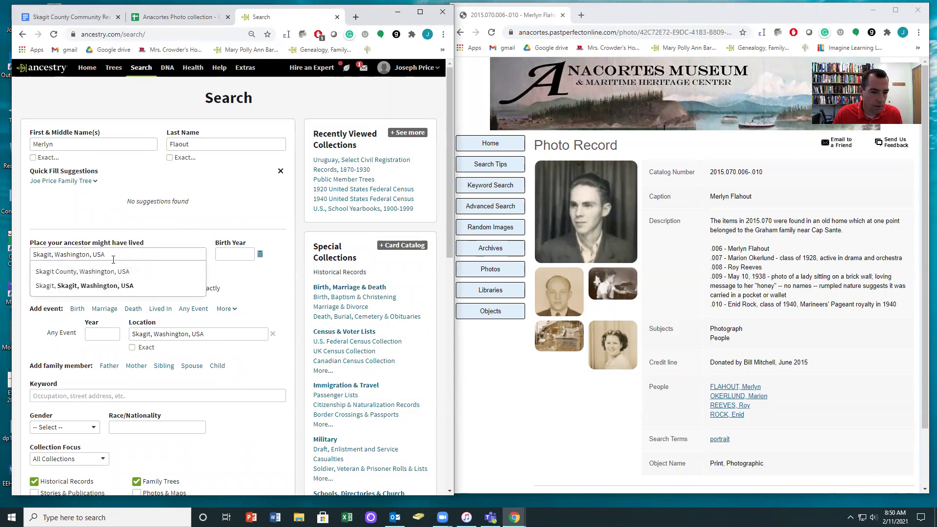
left_click(71, 271)
left_click(52, 287)
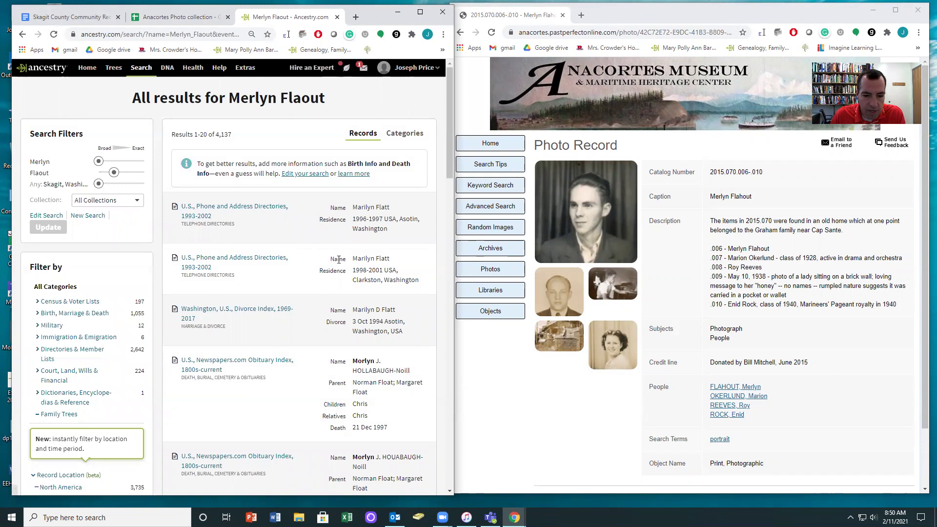
Look through the Ancestry search results for a record matching the person listed in row 45.
scroll(327, 278, "down", 2)
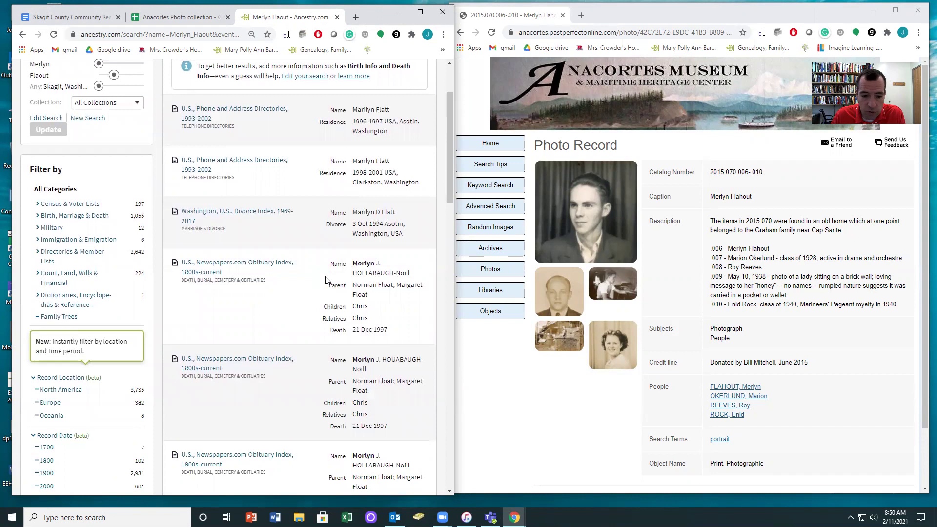
scroll(326, 280, "down", 5)
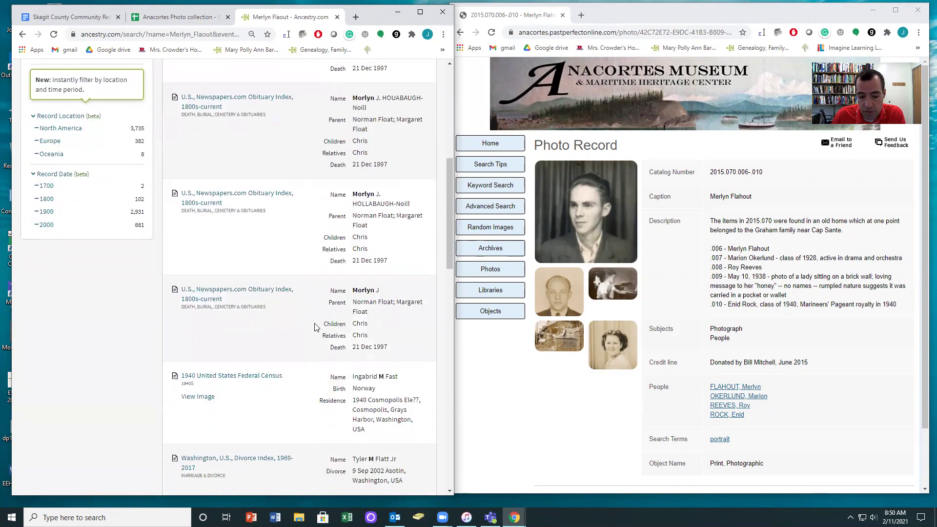
scroll(314, 327, "down", 2)
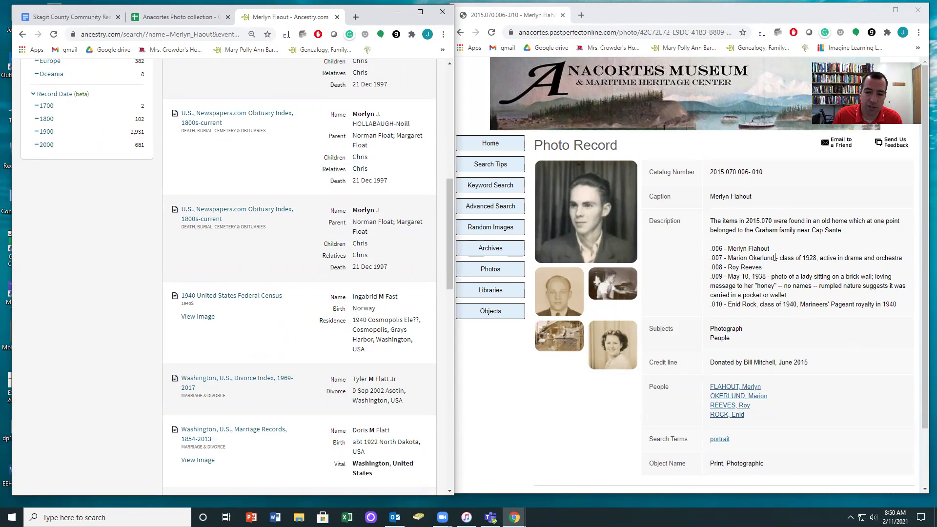
scroll(302, 195, "up", 10)
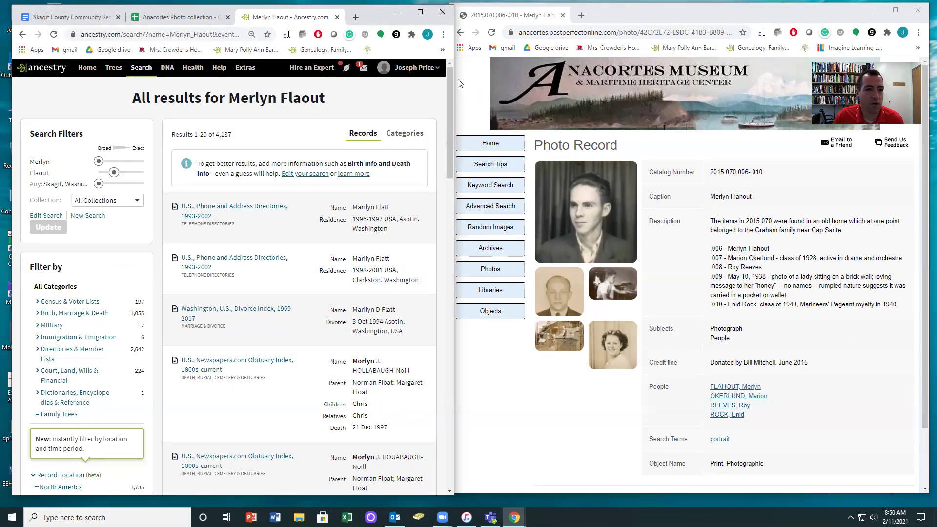
Return to the Anacortes Photo collection spreadsheet and open the FamilySearch profile linked in row 35.
left_click(168, 18)
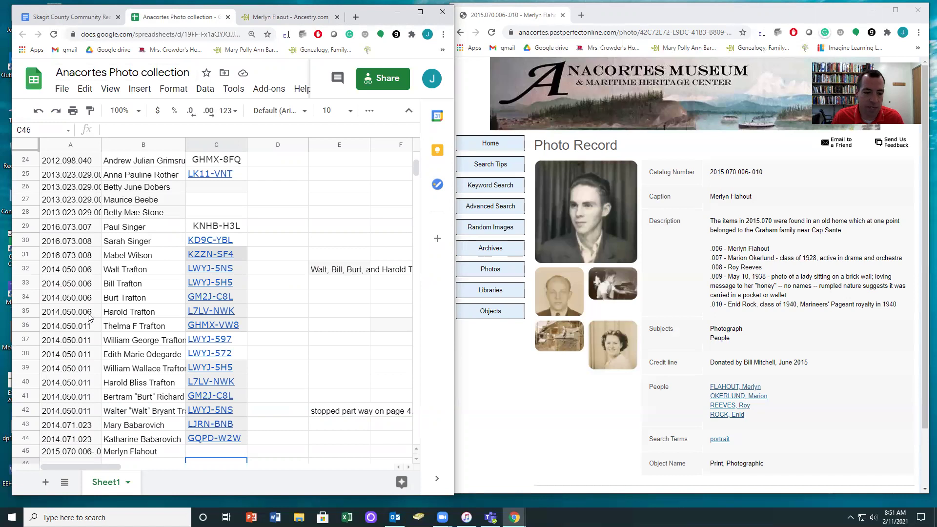
mouse_move(210, 296)
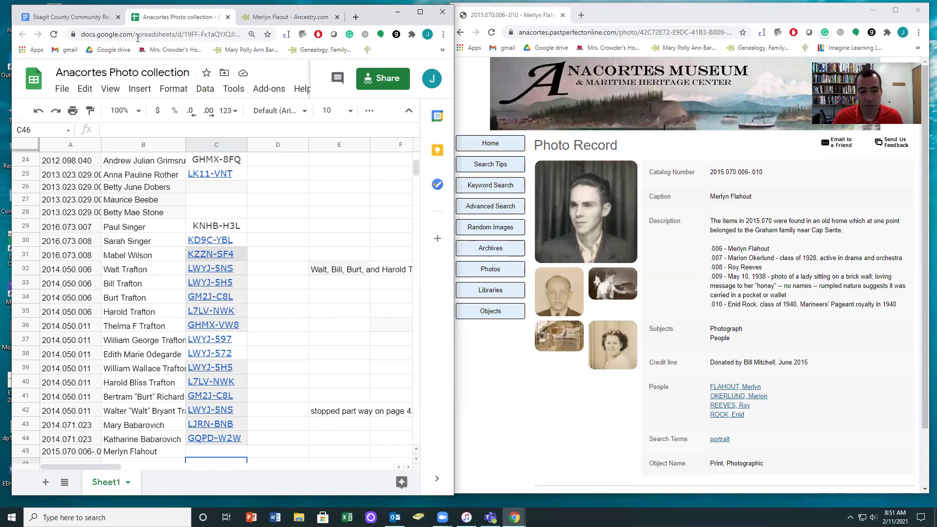
scroll(204, 245, "down", 1)
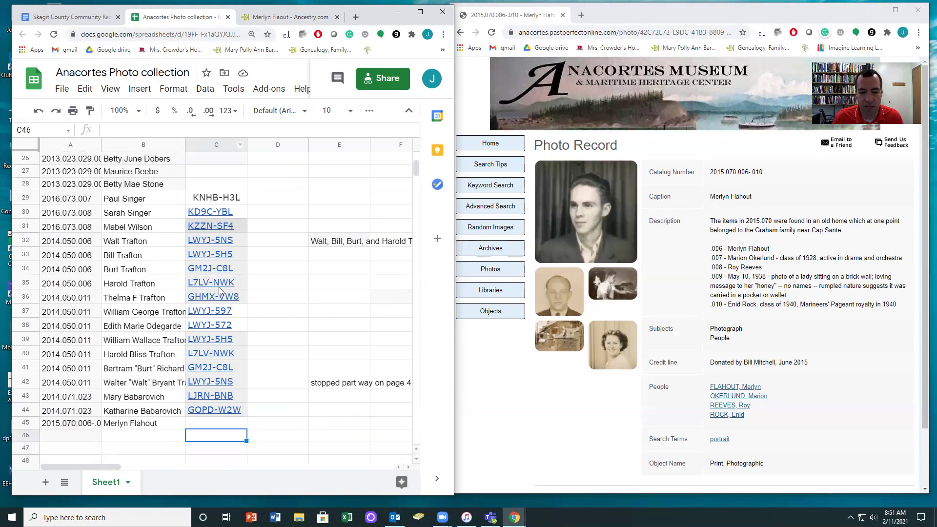
left_click(215, 283)
left_click(228, 303)
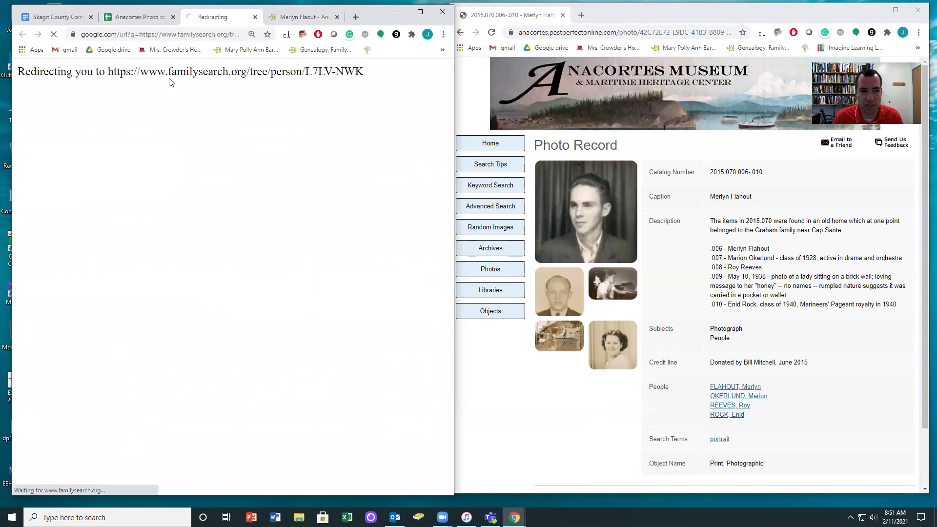